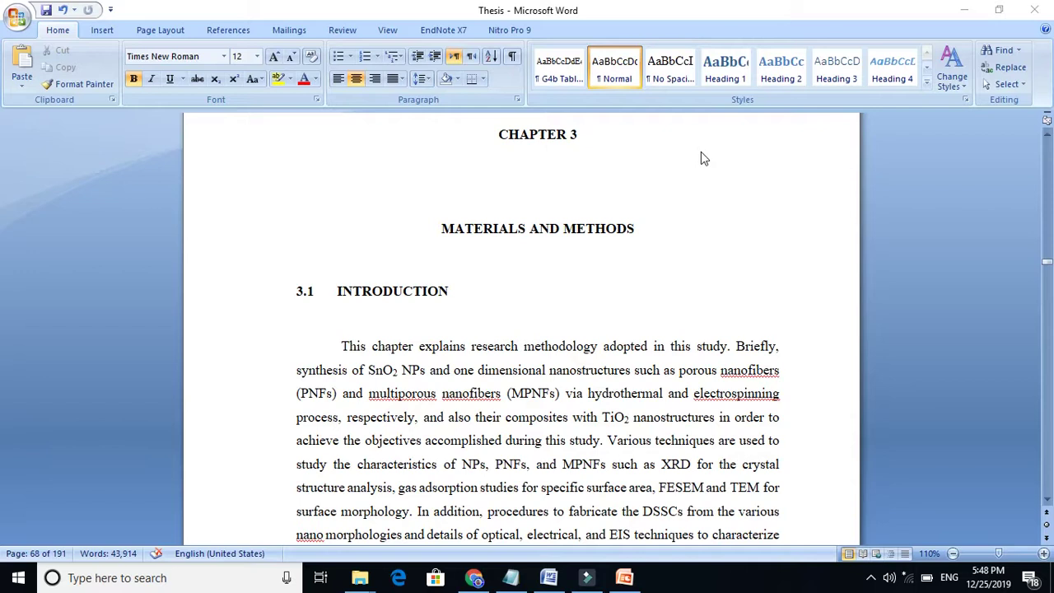
Examine the words MATERIALS and METHODS in the Chapter 3 title.
drag(499, 218, 498, 224)
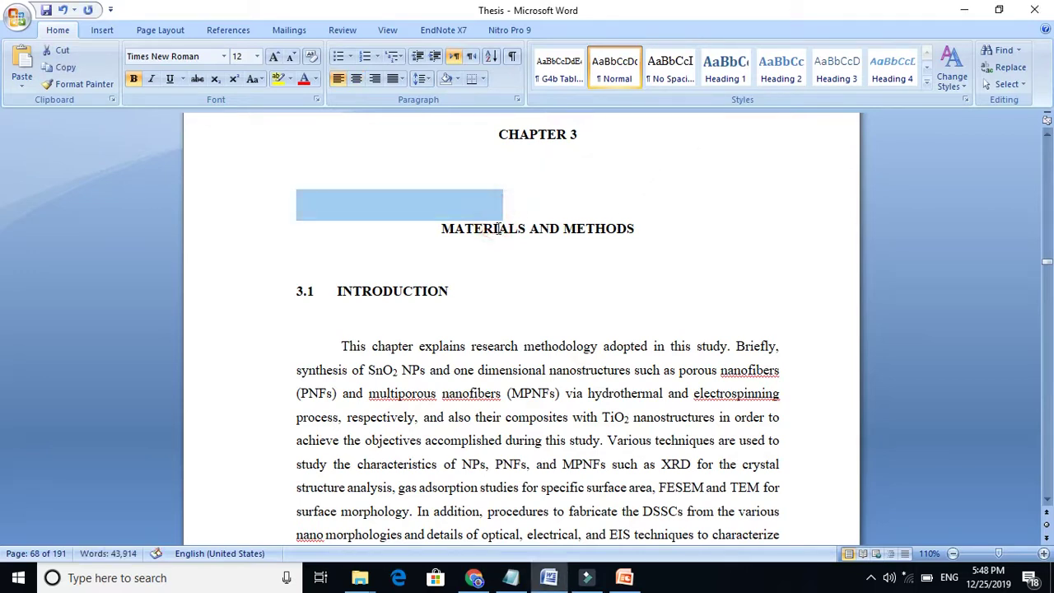
double_click(499, 230)
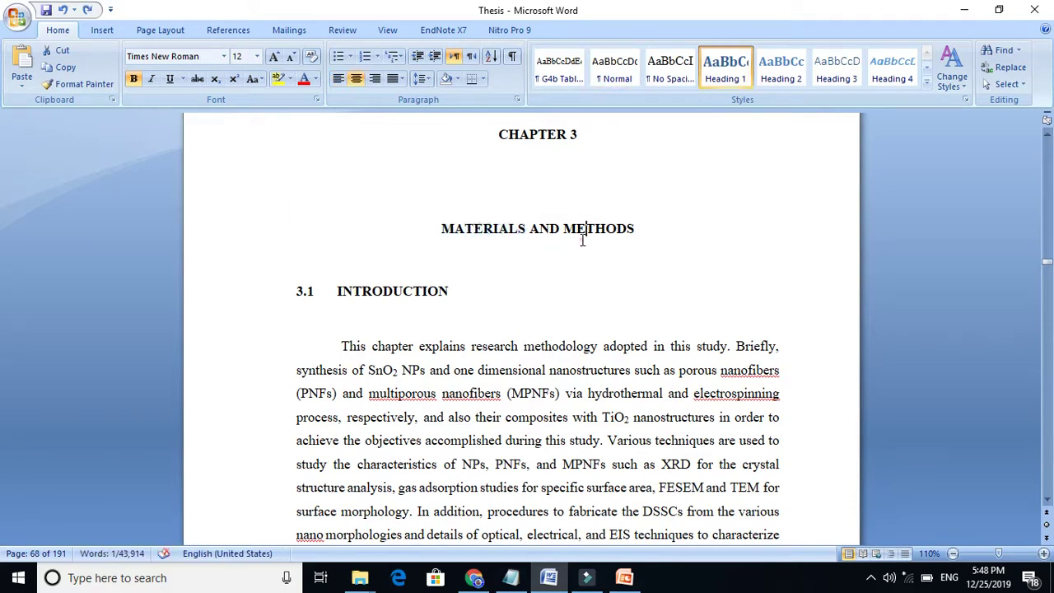
double_click(580, 237)
double_click(504, 233)
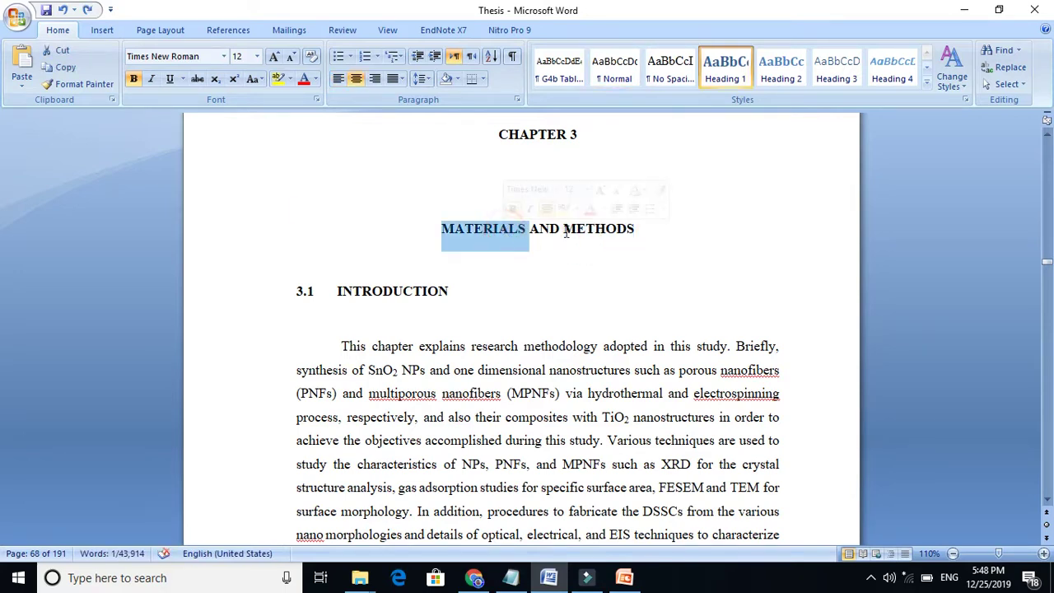
double_click(595, 235)
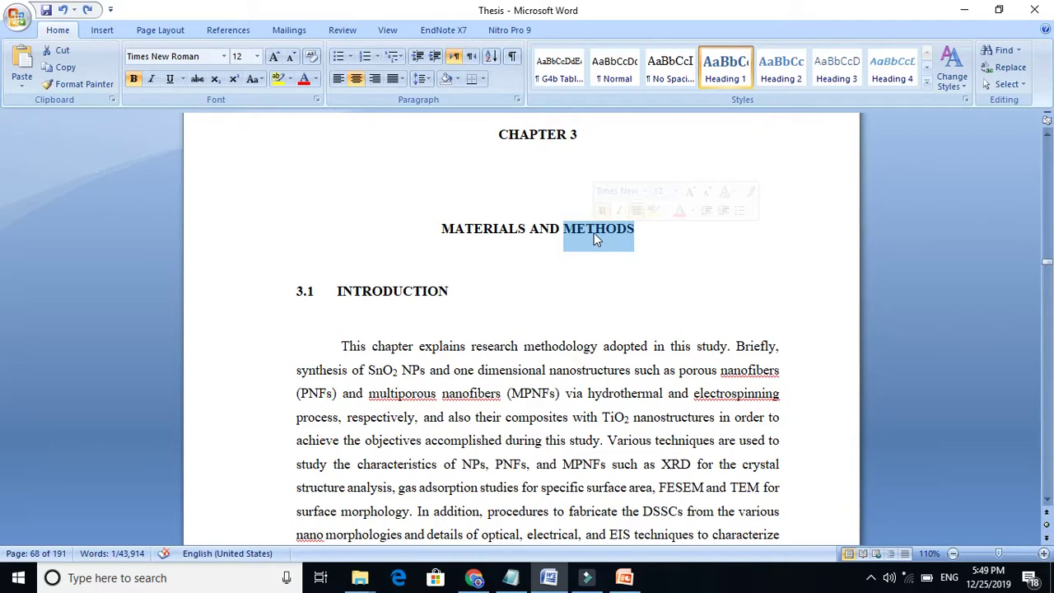
click(484, 229)
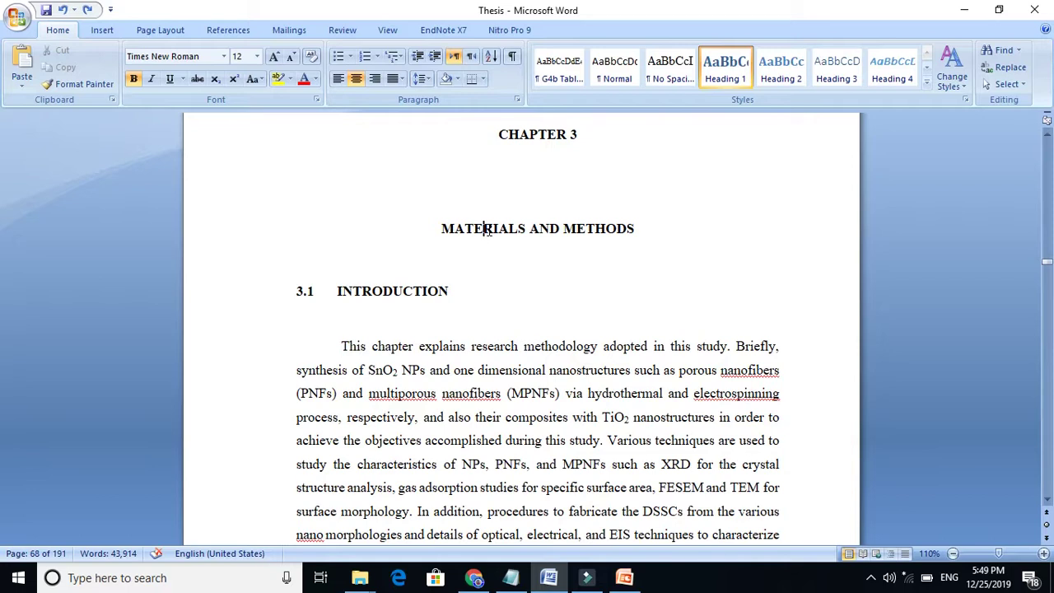
double_click(494, 234)
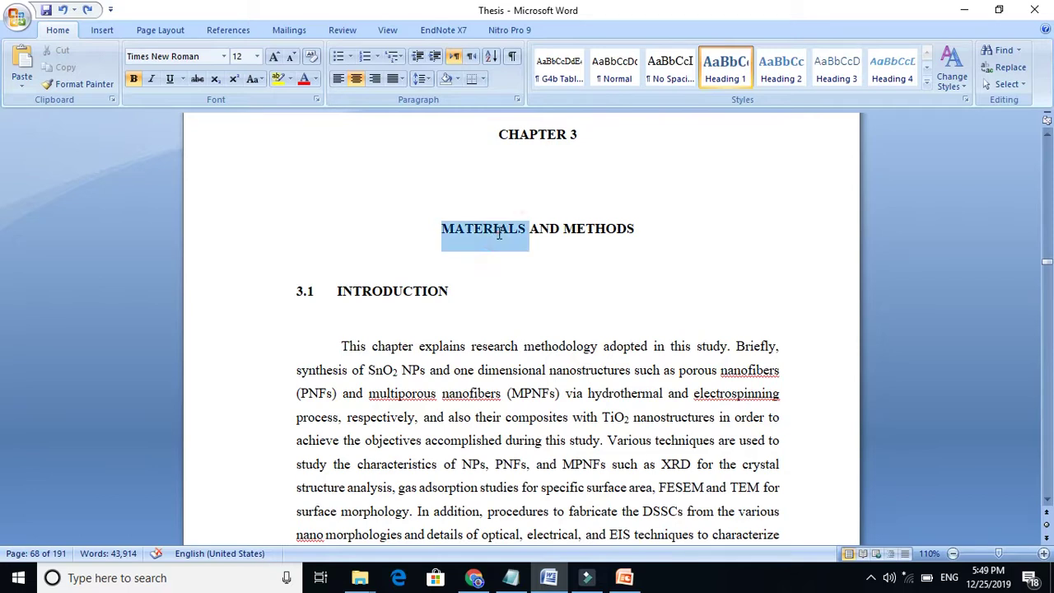
click(593, 237)
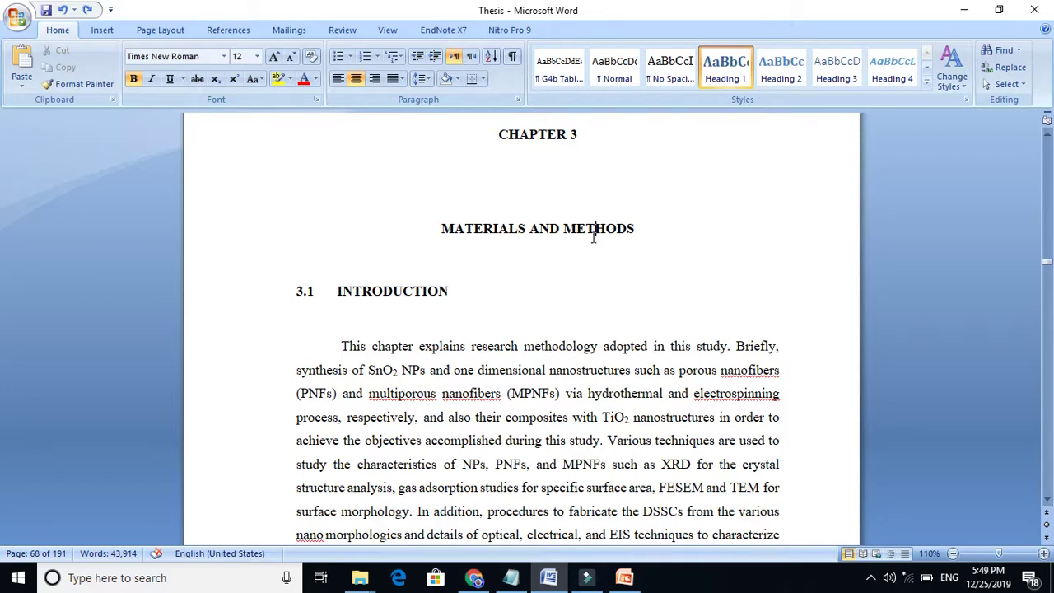
Highlight the words MATERIALS and METHODS in the Chapter 3 title in yellow.
double_click(519, 229)
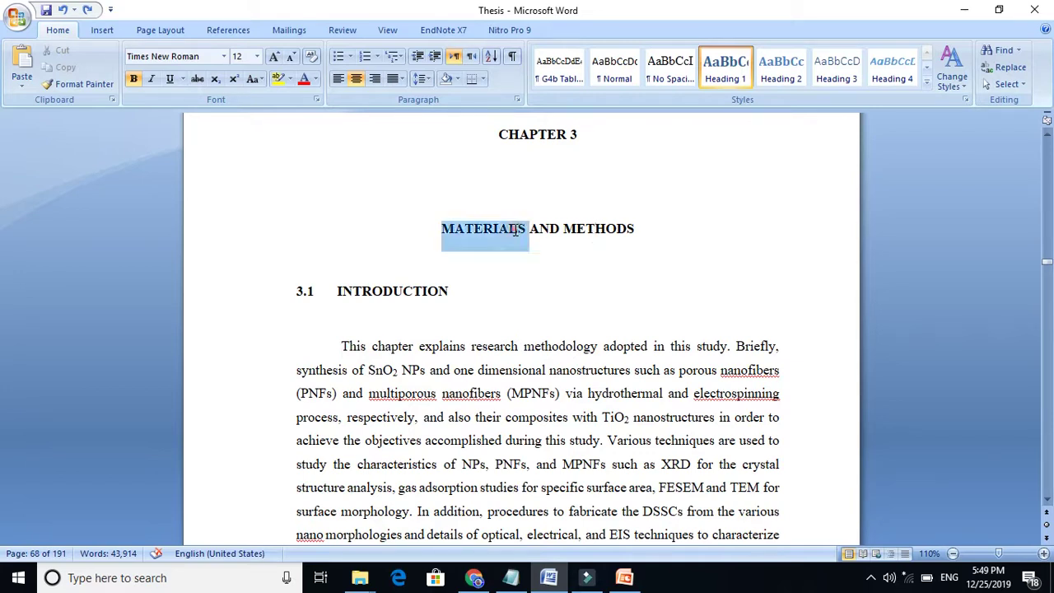
click(274, 82)
double_click(597, 232)
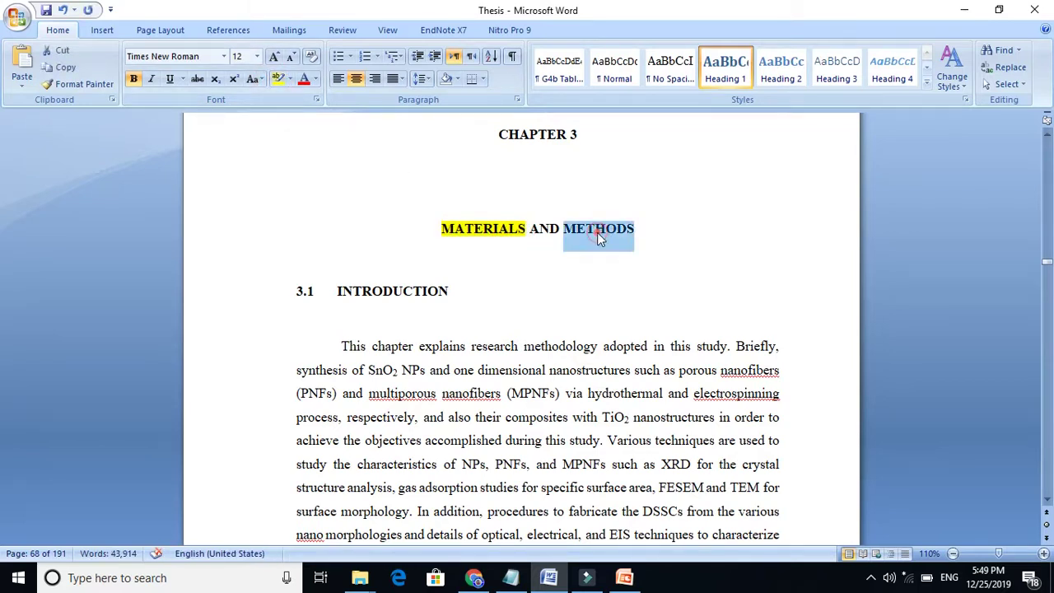
click(277, 79)
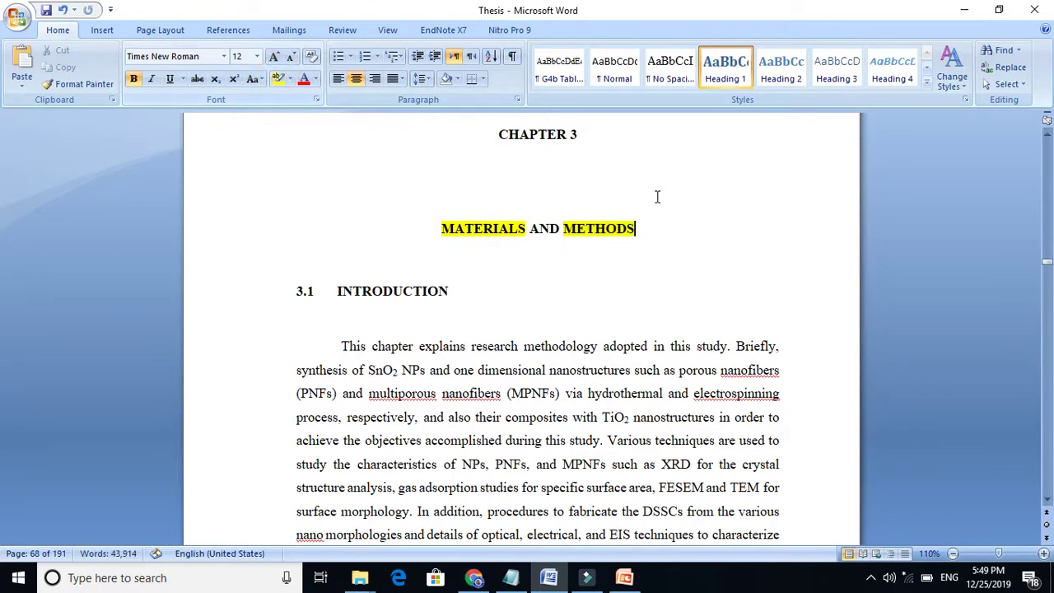
Add a centered line reading "Or Experimental Methods" directly below the MATERIALS AND METHODS title, with "Experimental Methods" in bold red.
click(659, 219)
key(Return)
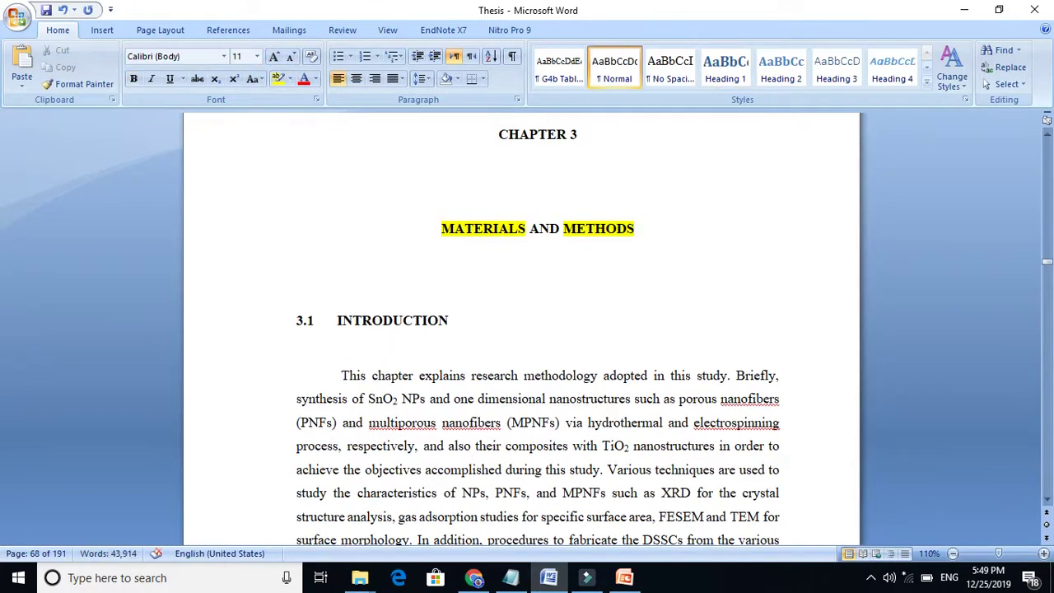
text(Or)
text(Experimental Methods)
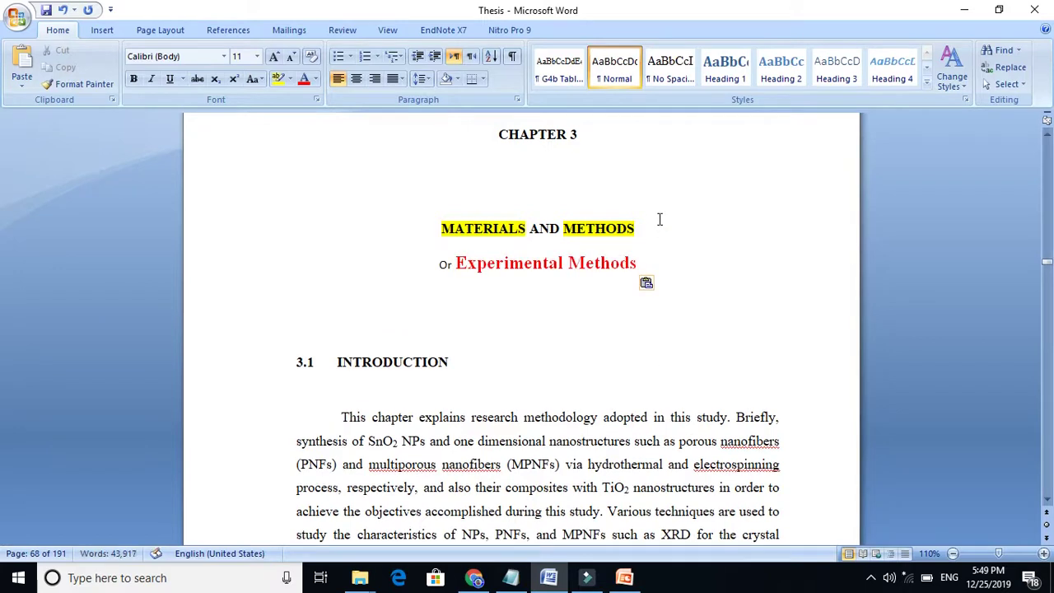
key(ctrl+z)
Delete the word "Or" in front of "Experimental Methods".
click(447, 264)
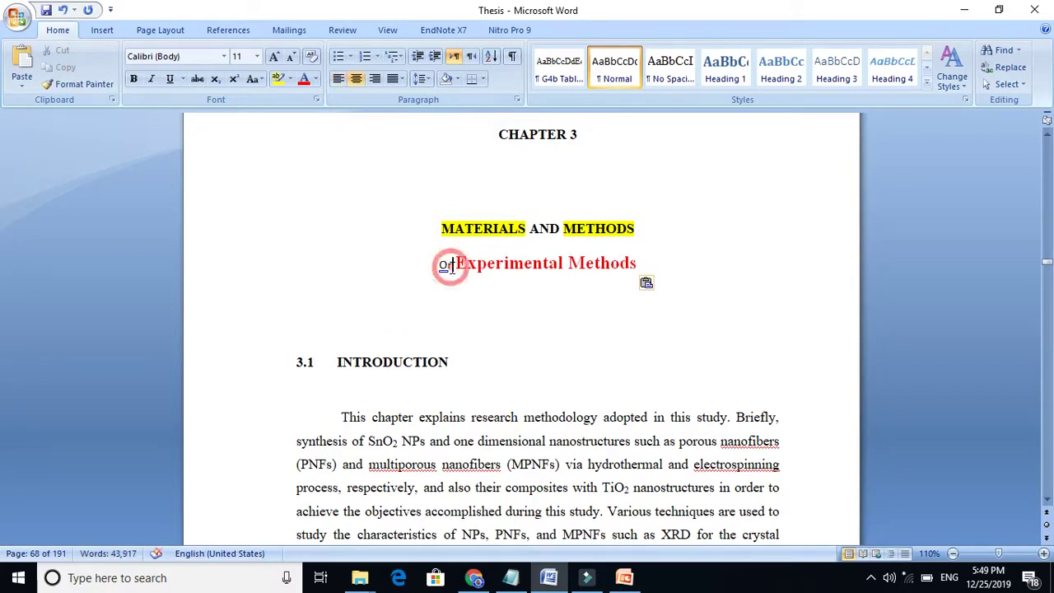
key(BackSpace)
key(BackSpace)
Apply strikethrough to the red "Experimental Methods" line below the chapter title.
click(504, 265)
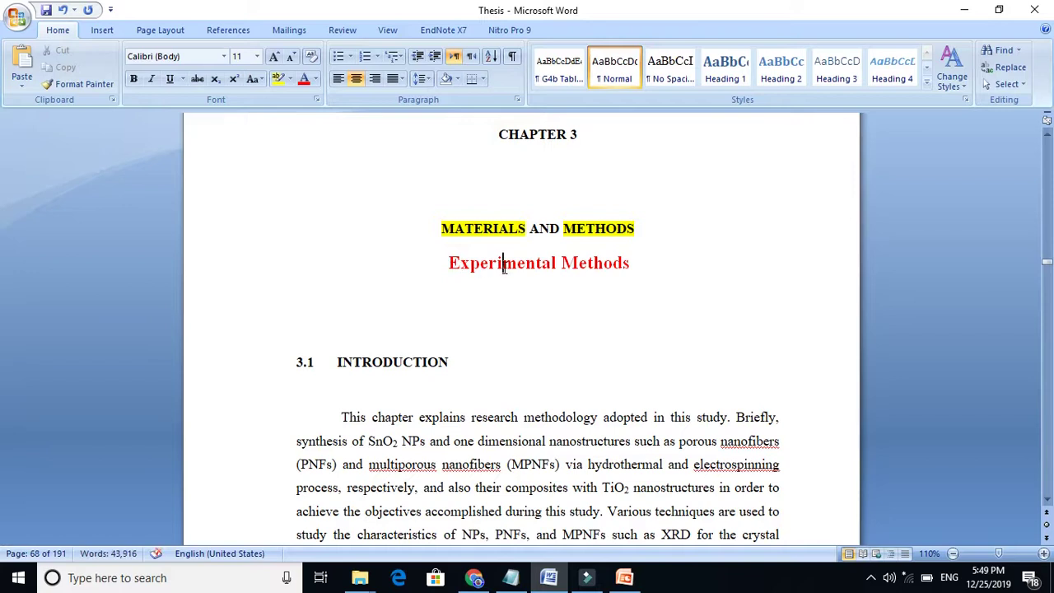
click(637, 265)
drag(637, 266, 516, 270)
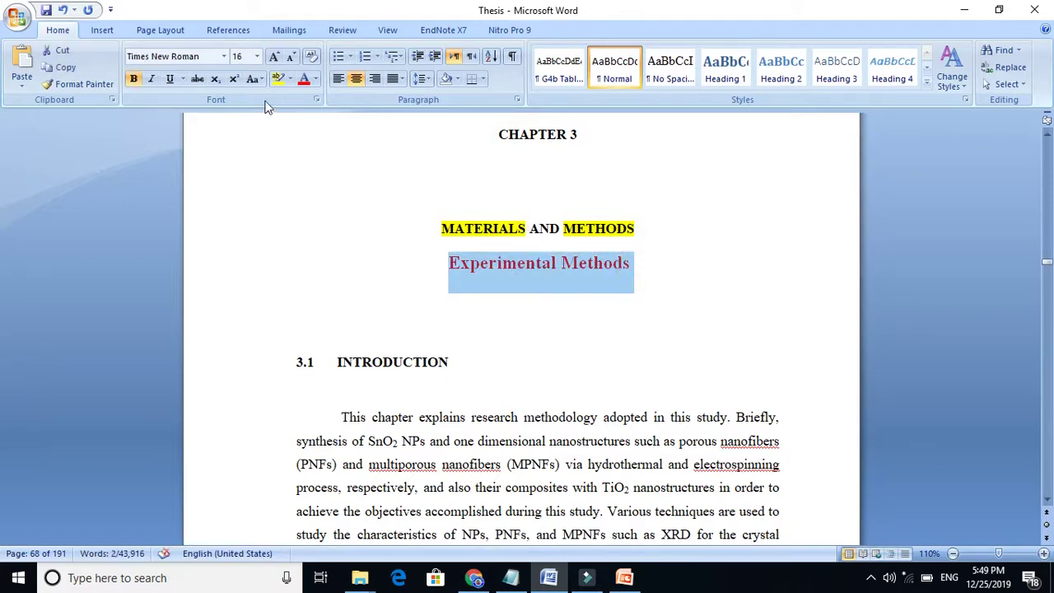
click(198, 80)
Review the highlighted words of the chapter title and the struck-out alternative title below it.
click(595, 229)
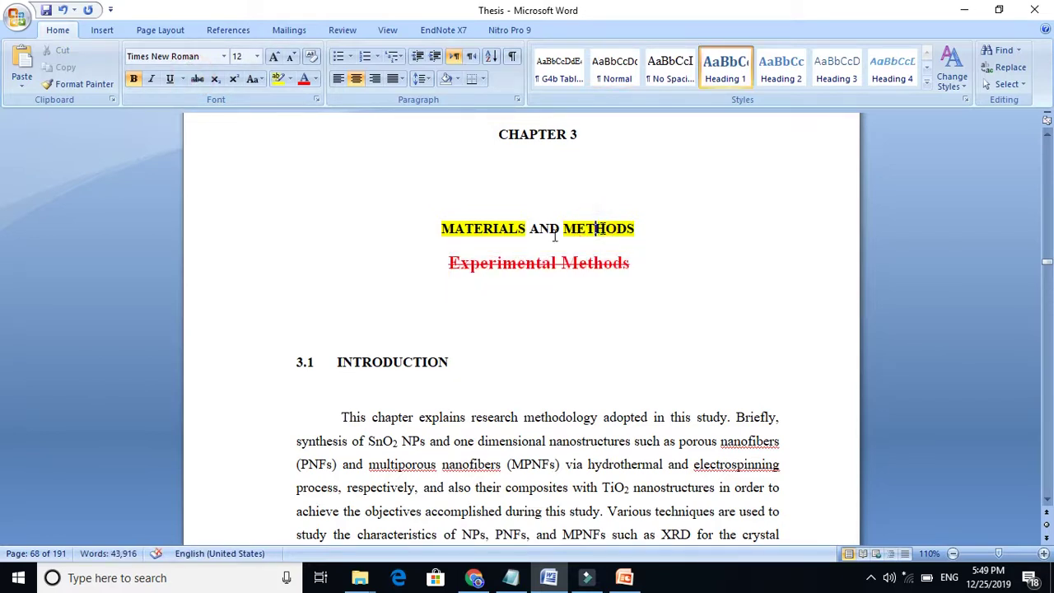
click(466, 229)
click(1043, 554)
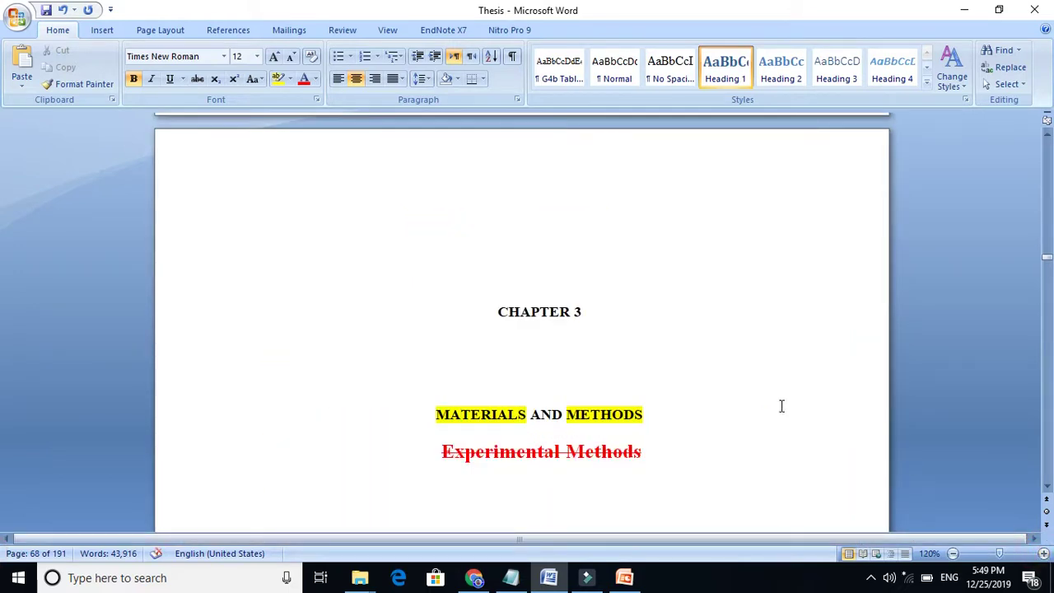
click(623, 402)
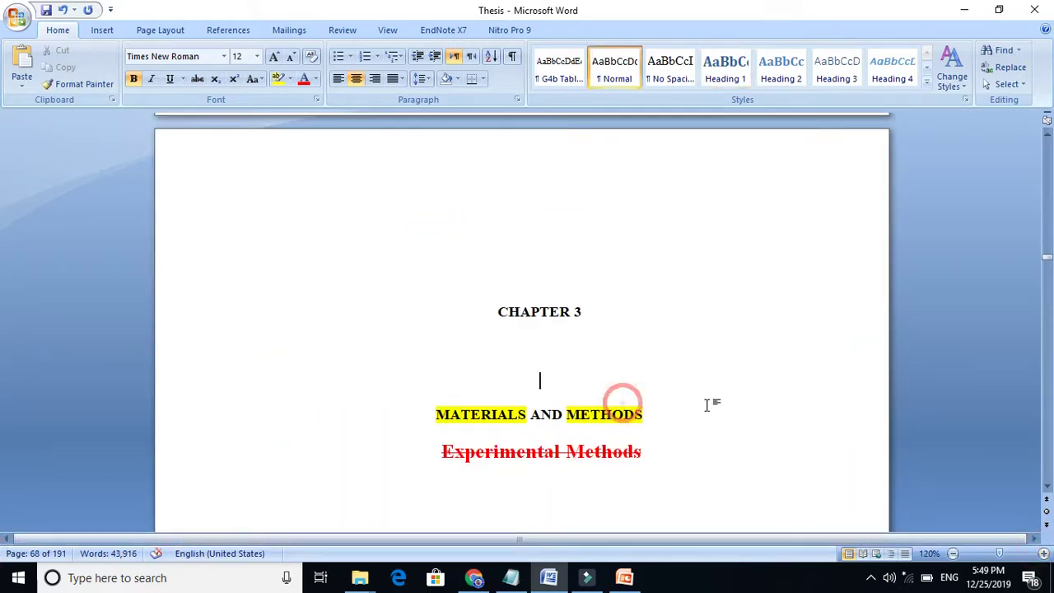
click(1046, 487)
click(1046, 491)
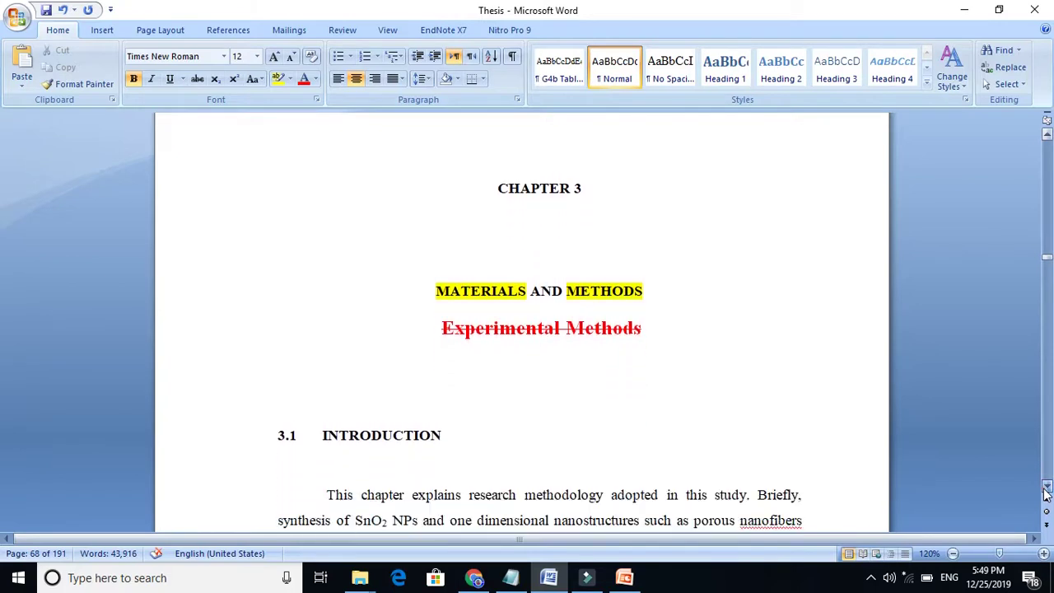
click(1046, 492)
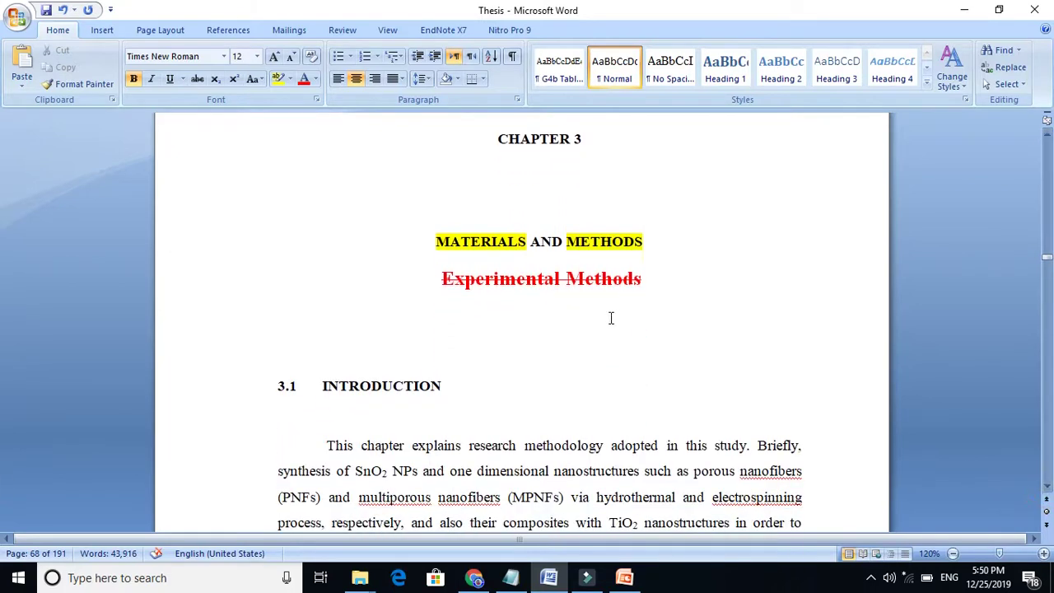
click(591, 256)
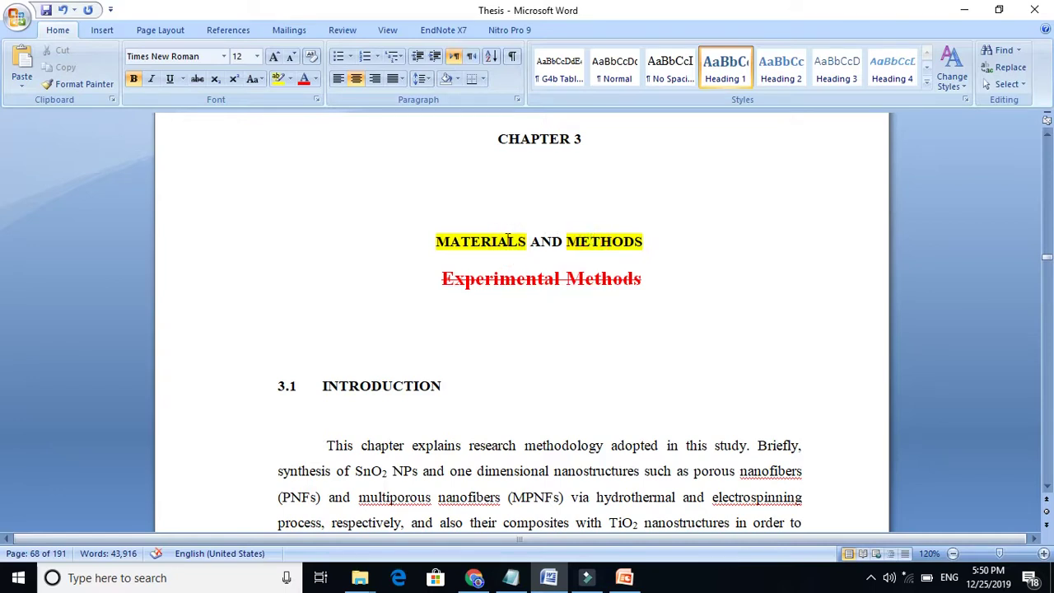
click(508, 240)
click(1046, 487)
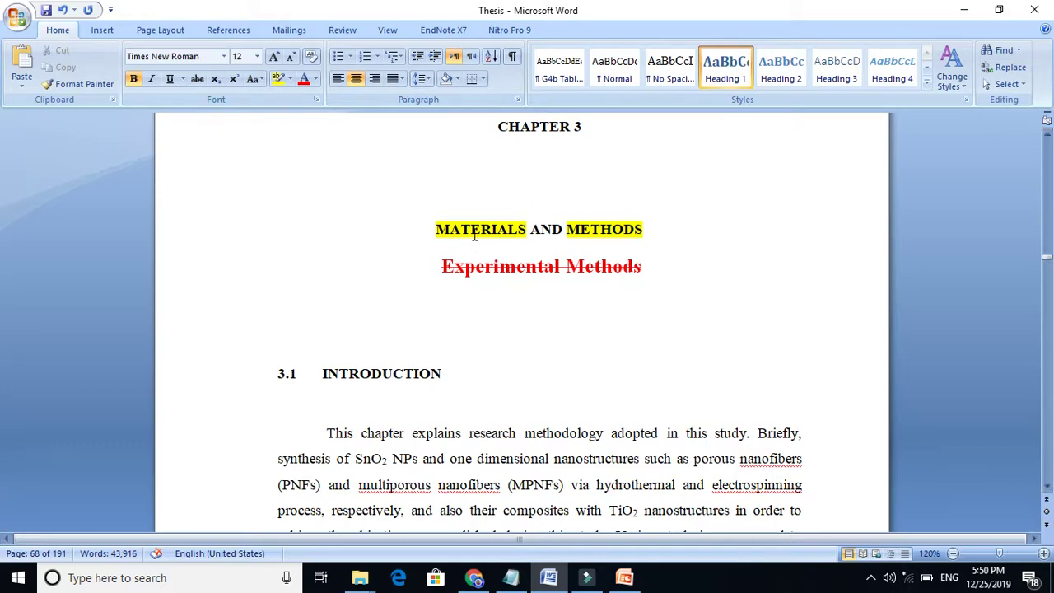
click(607, 229)
Read the opening sentences of section 3.1 INTRODUCTION, up to the mention of multiporous nanofibers (MPNFs).
click(474, 433)
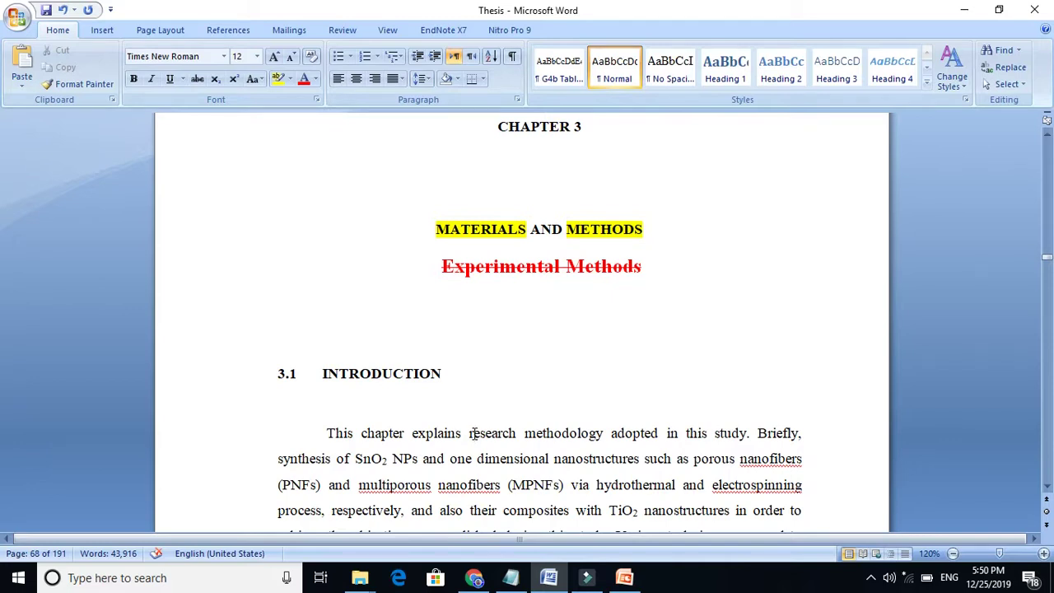
click(1048, 488)
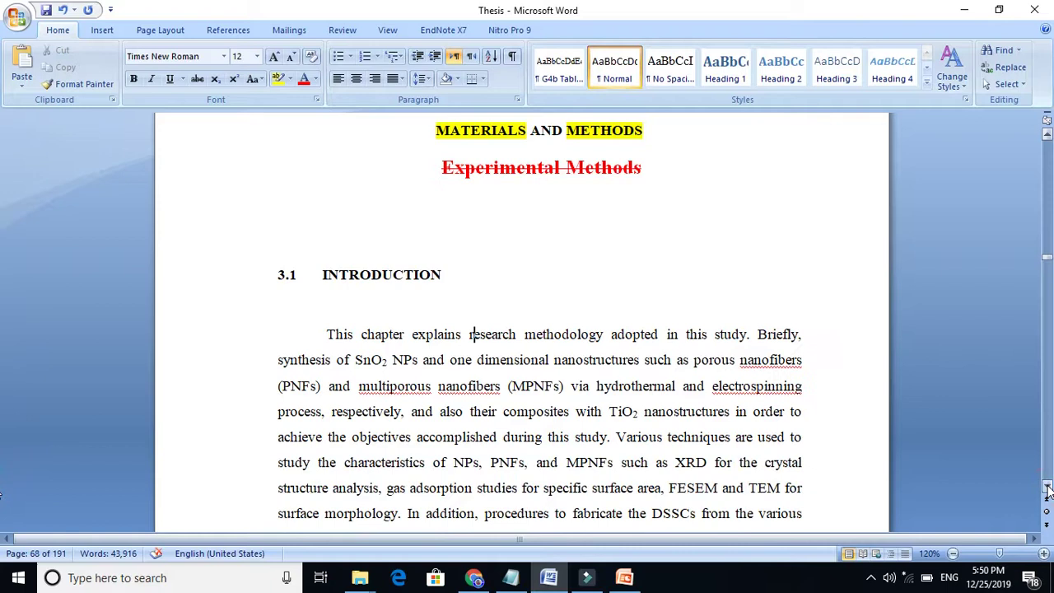
drag(1047, 488, 1048, 489)
click(473, 285)
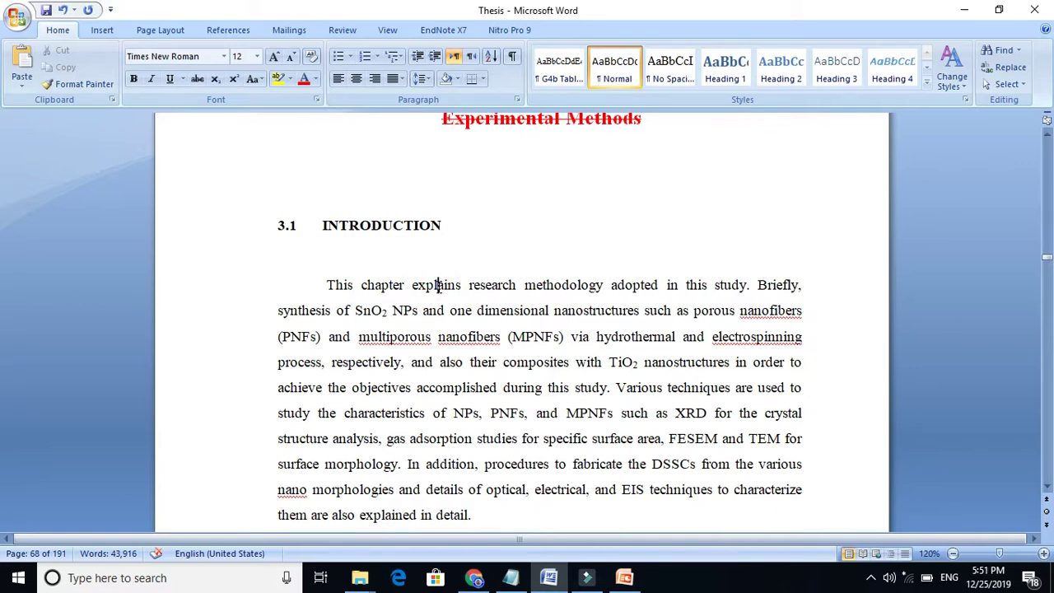
click(391, 285)
click(425, 284)
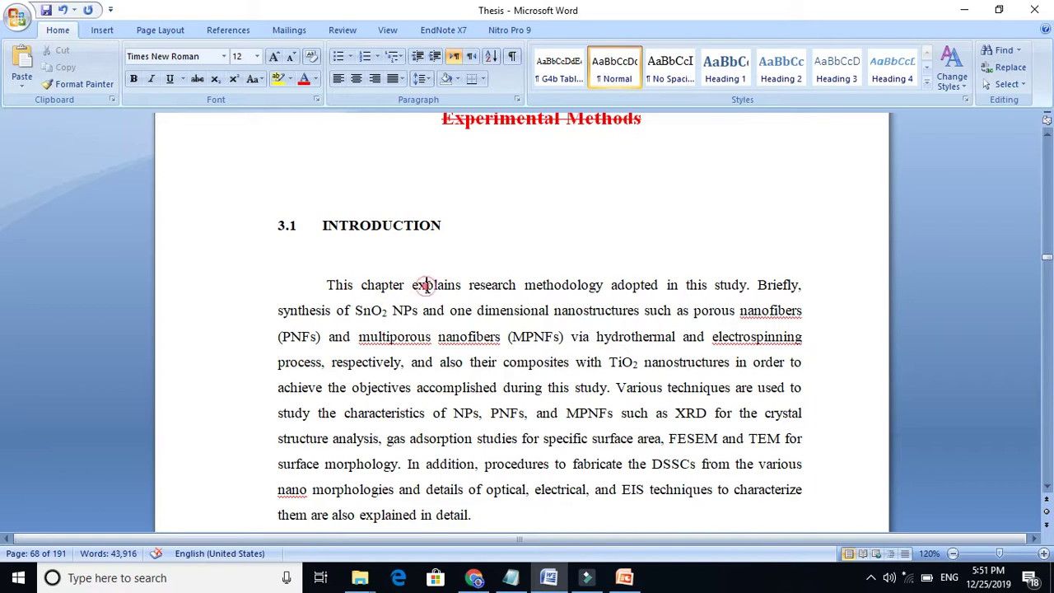
click(510, 285)
click(576, 286)
click(631, 287)
click(732, 287)
click(775, 285)
drag(279, 311, 576, 337)
click(569, 337)
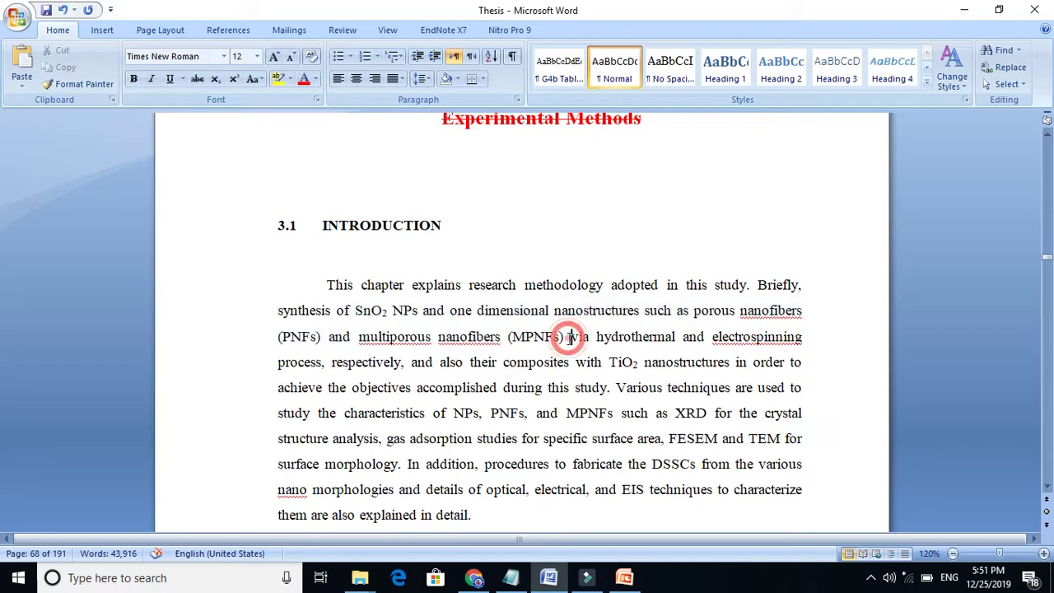
Highlight the words "hydrothermal" and "electrospinning" in the 3.1 INTRODUCTION paragraph in yellow.
double_click(619, 337)
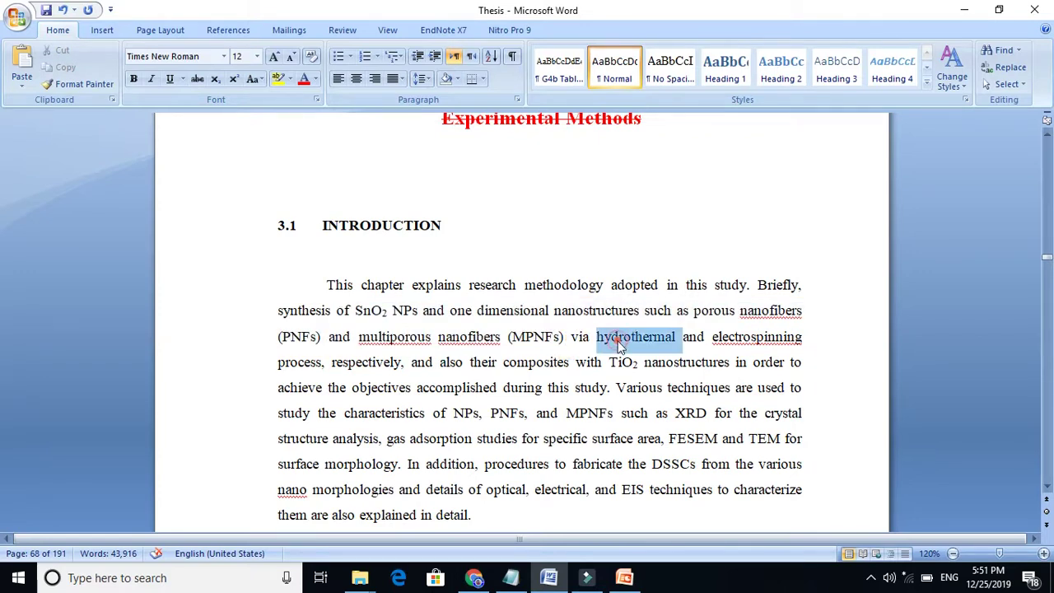
click(278, 78)
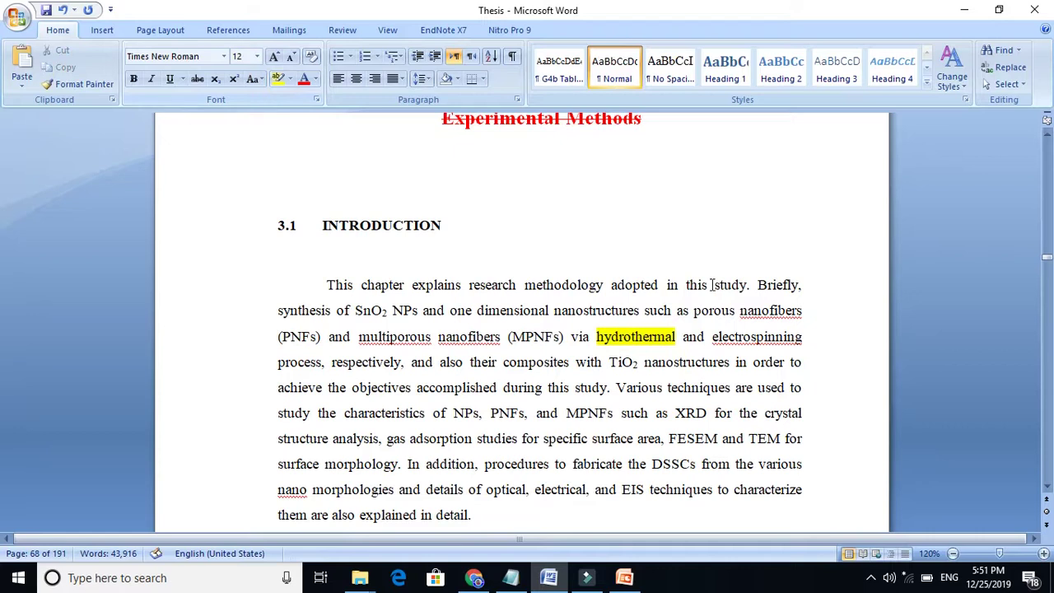
double_click(735, 337)
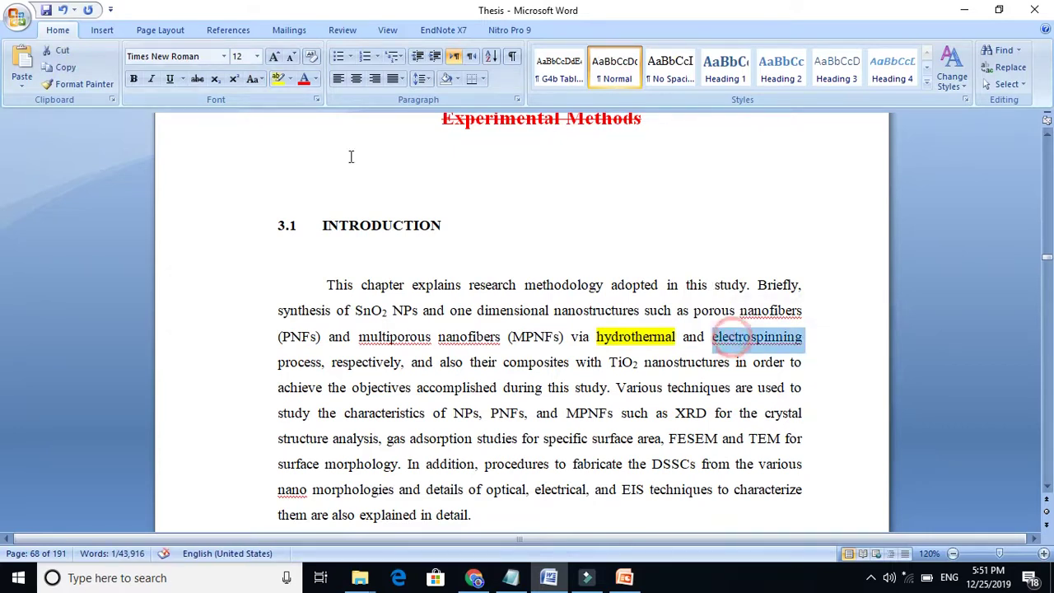
click(277, 80)
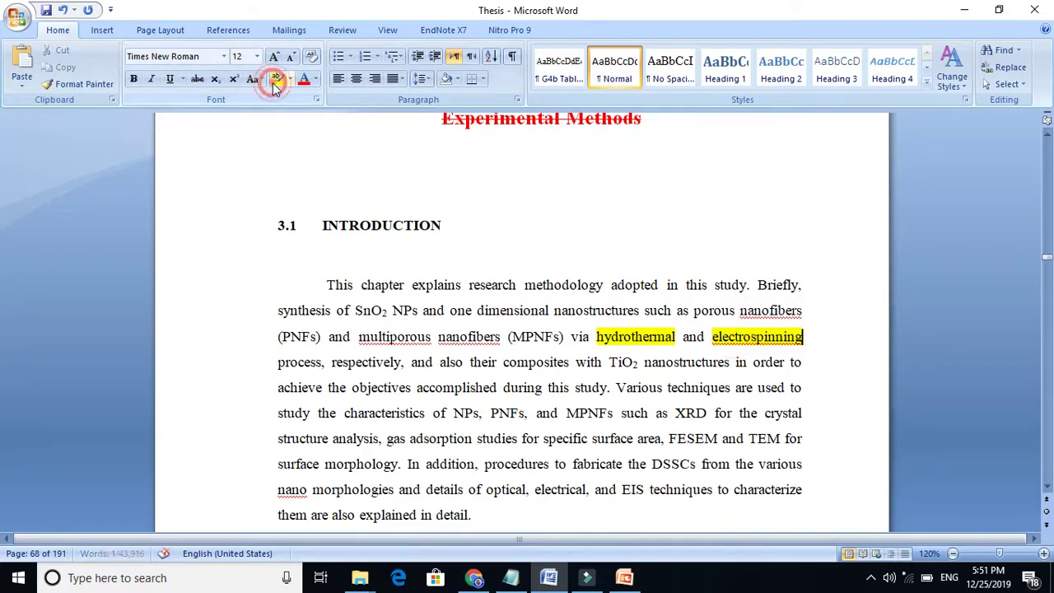
Highlight "SnO2 NPs" in the second line of the 3.1 INTRODUCTION paragraph in yellow.
click(373, 364)
click(420, 366)
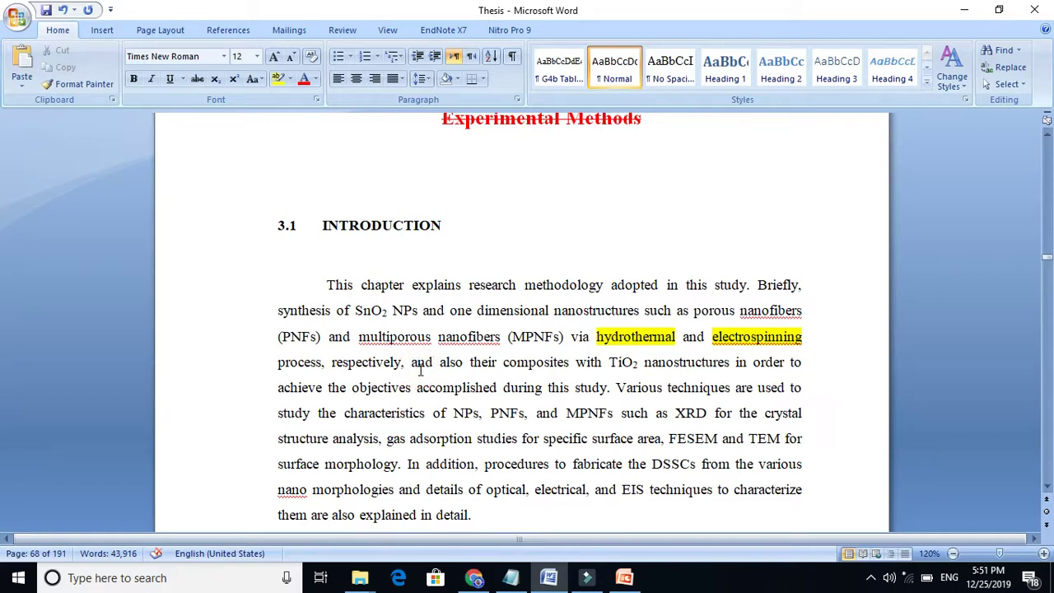
click(418, 310)
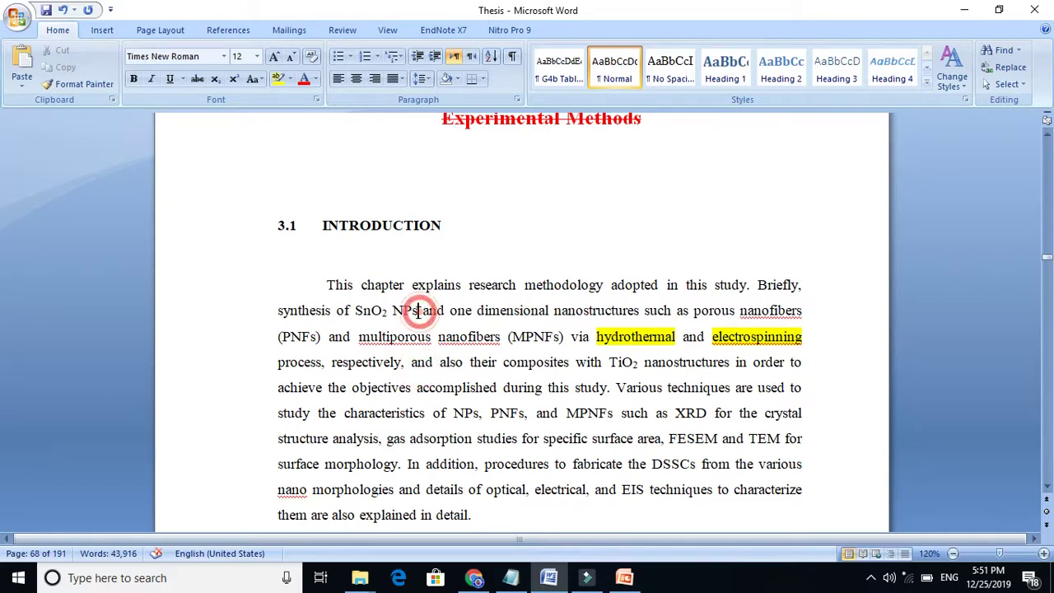
drag(418, 310, 354, 311)
click(278, 77)
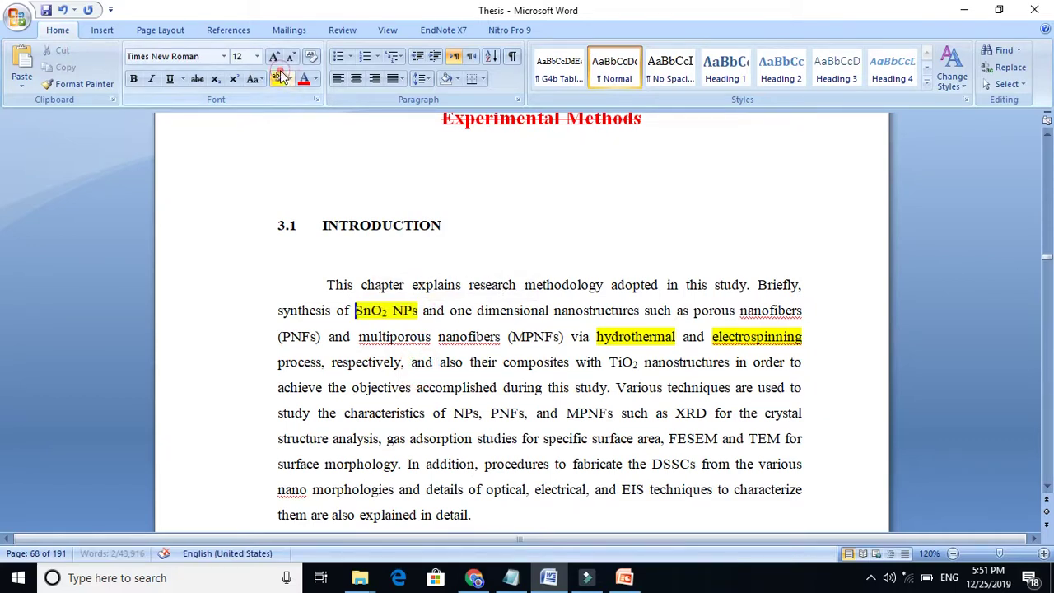
Highlight the phrase "one dimensional nanostructures" in the 3.1 INTRODUCTION paragraph in yellow.
double_click(300, 311)
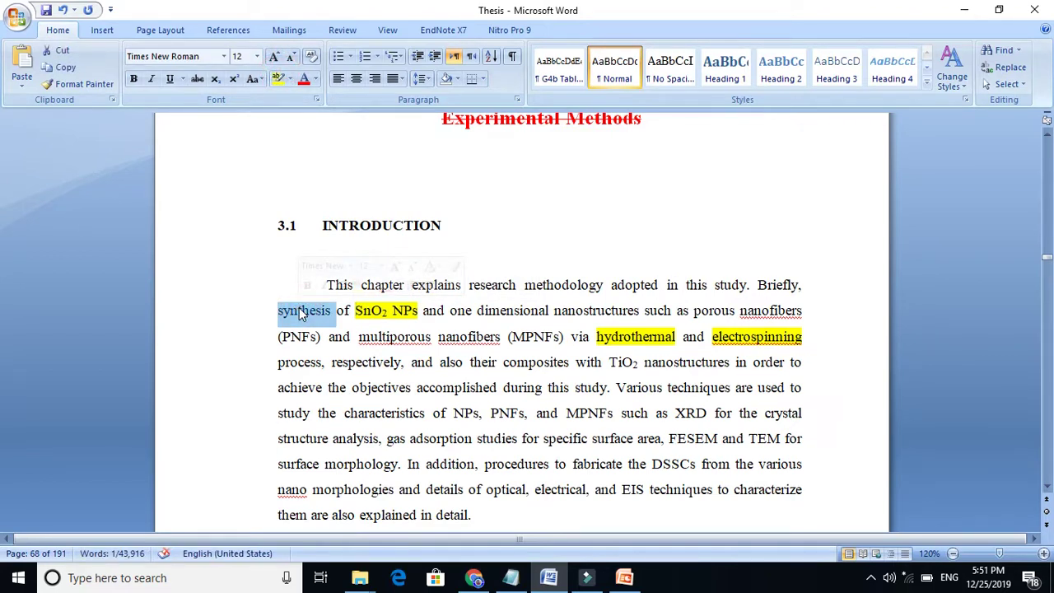
click(452, 310)
drag(452, 310, 580, 317)
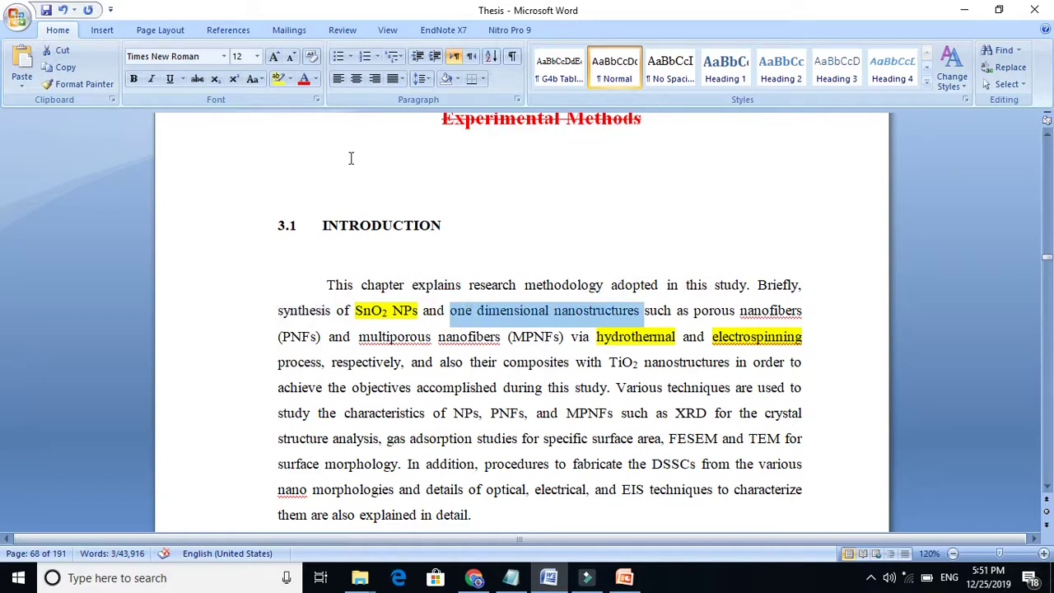
click(278, 78)
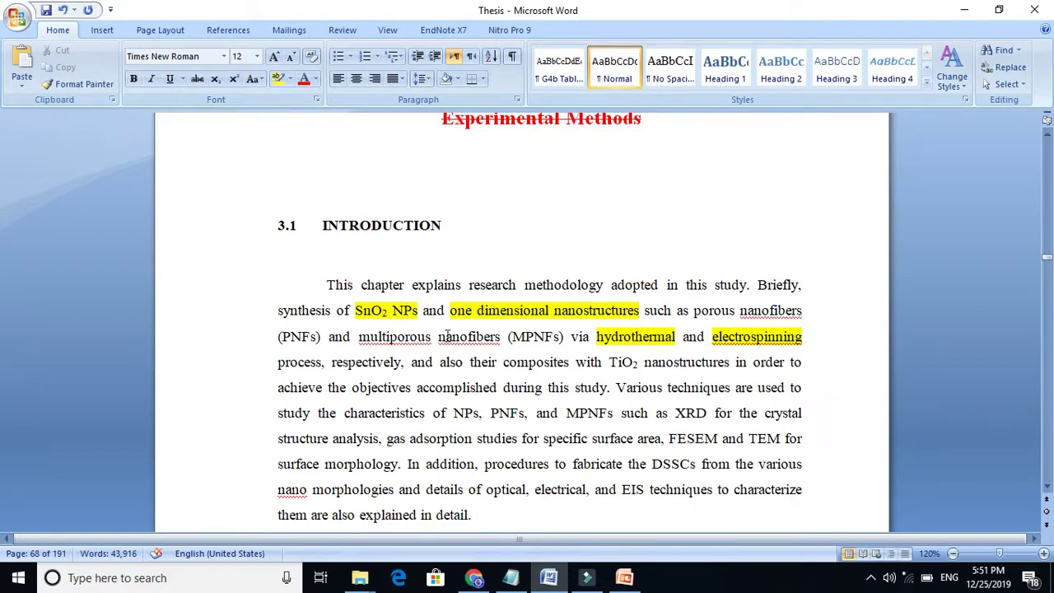
Highlight the bracketed abbreviations "PNFs" and "MPNFs" in the third line of the introduction paragraph in yellow.
double_click(299, 337)
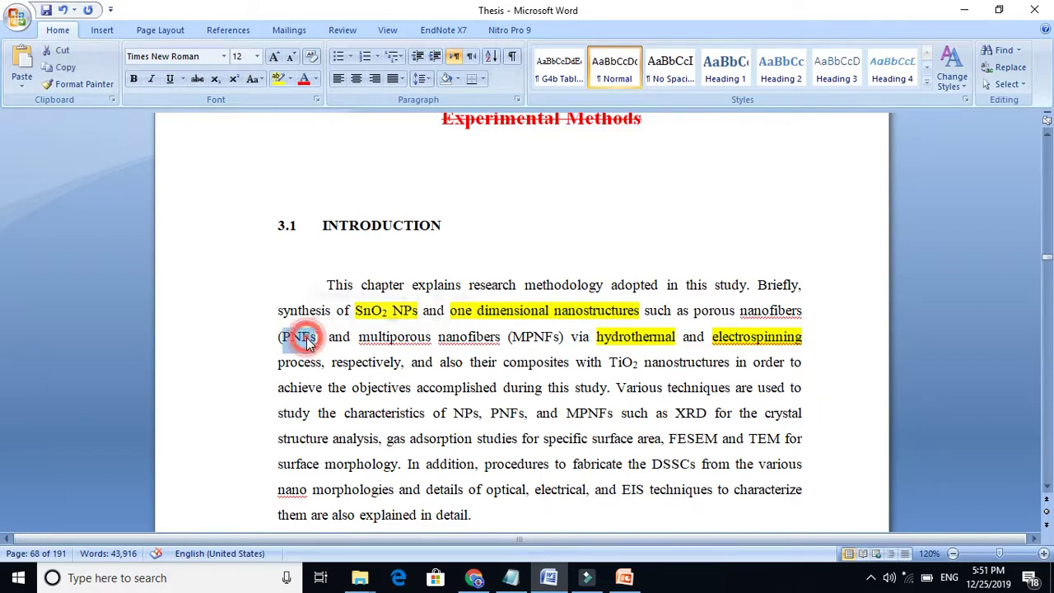
click(279, 80)
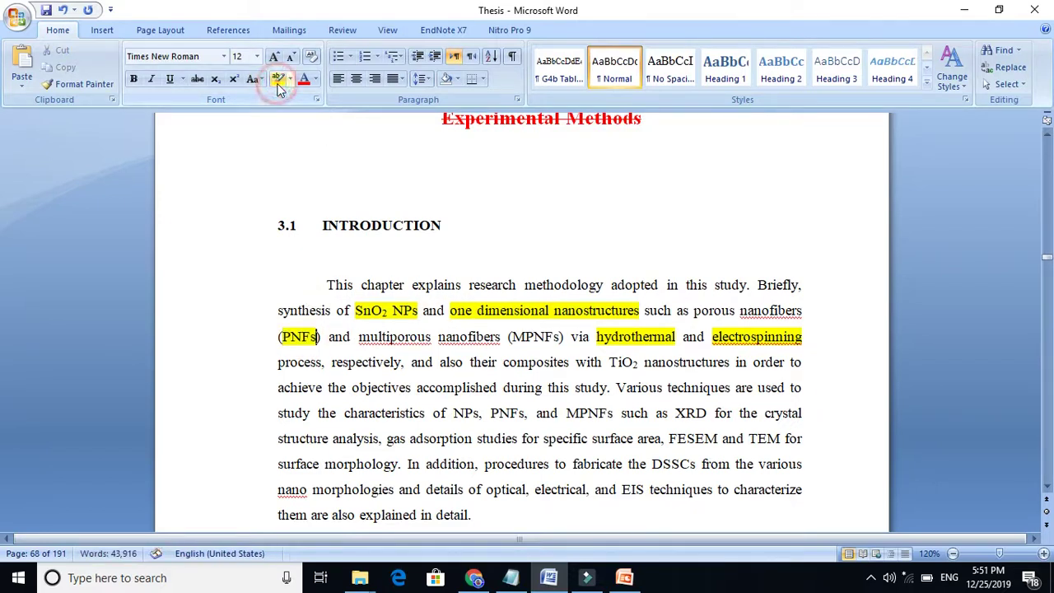
double_click(531, 336)
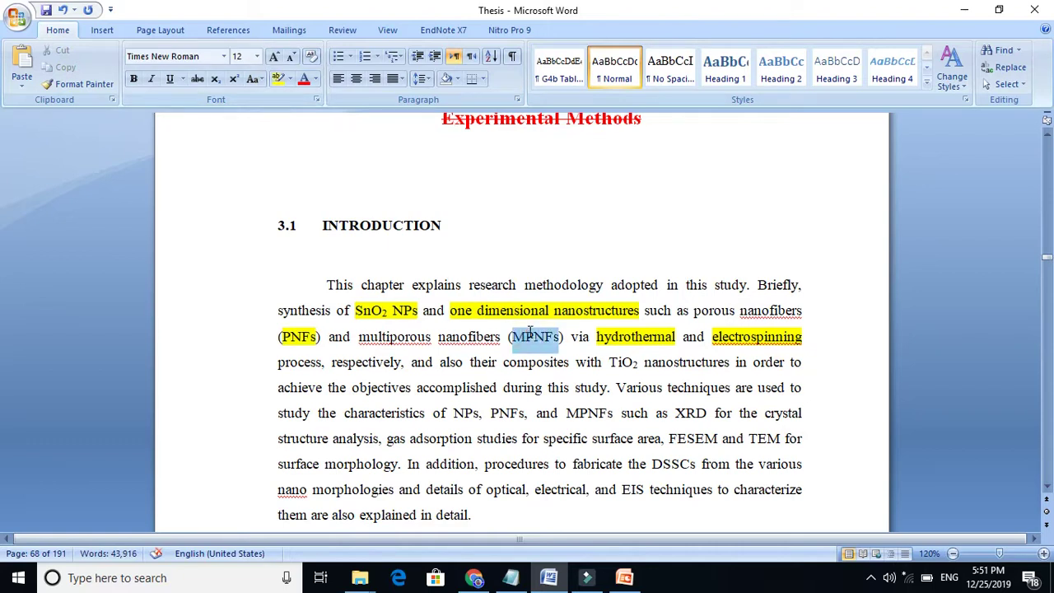
click(278, 81)
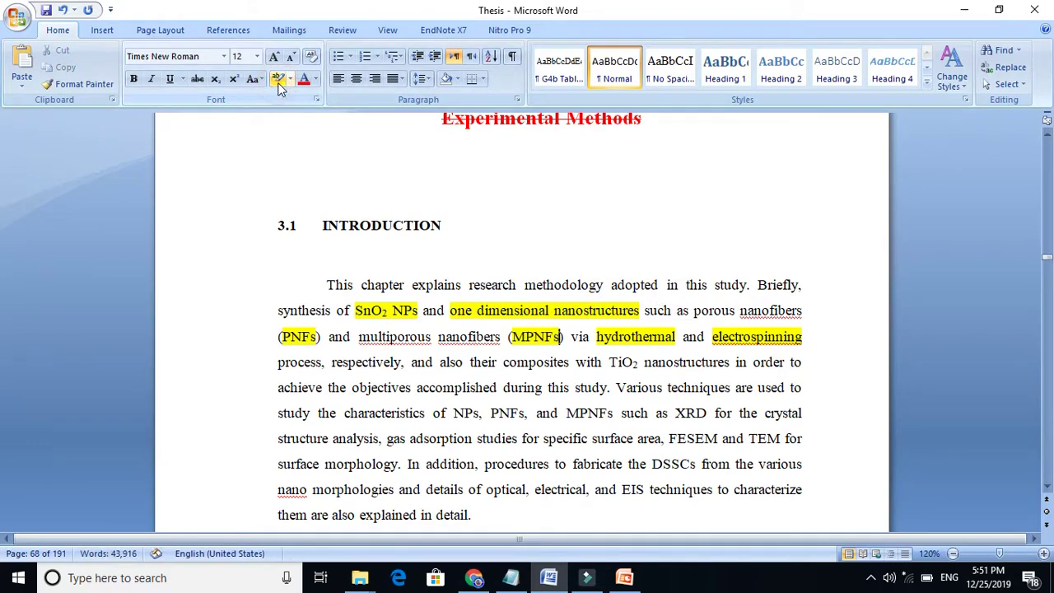
Highlight the phrase "their composites with TiO2" in the introduction paragraph in yellow.
click(609, 362)
drag(637, 363, 470, 366)
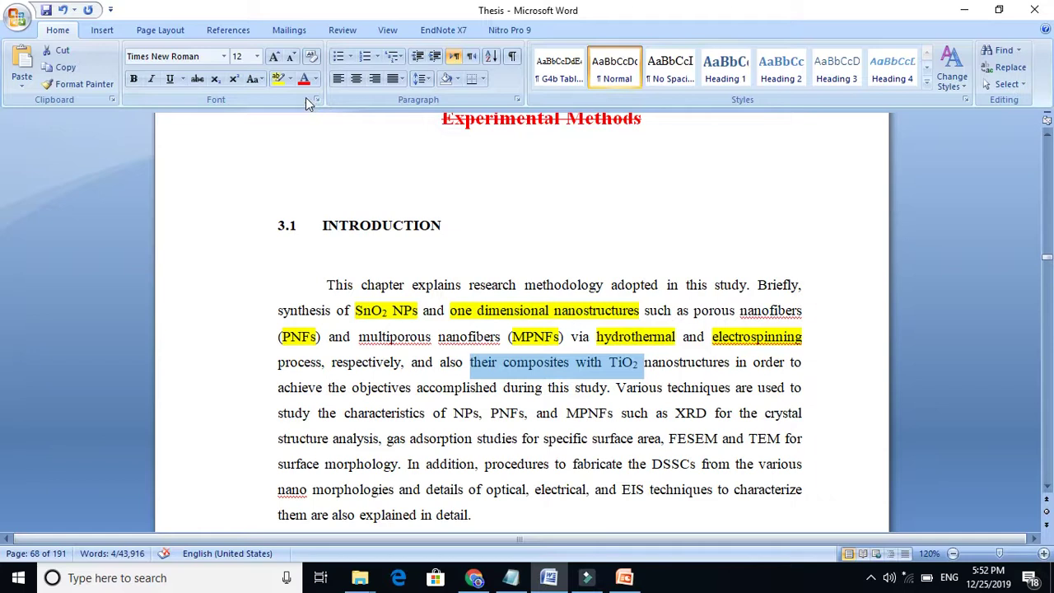
click(280, 79)
key(Left)
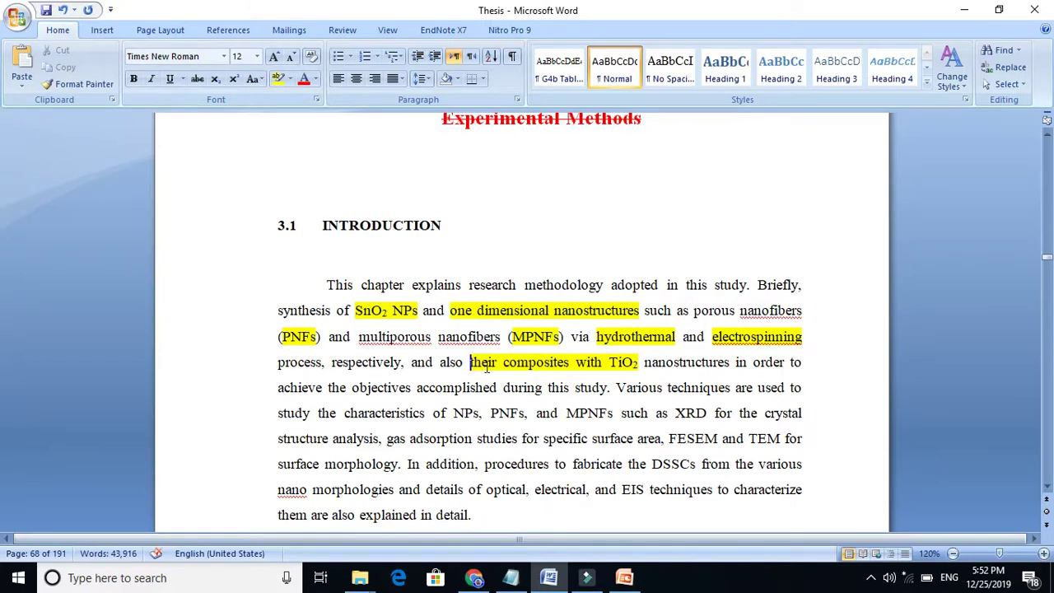
Review how "their composites with TiO2" relates to the highlighted "SnO2 NPs" and to the objectives of the study.
double_click(484, 364)
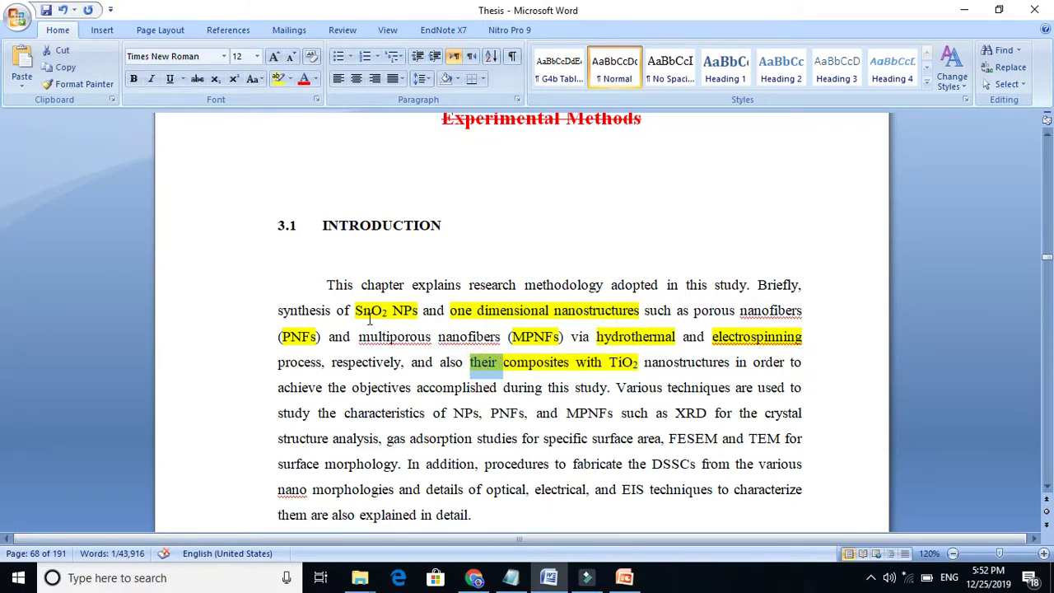
double_click(369, 316)
click(558, 365)
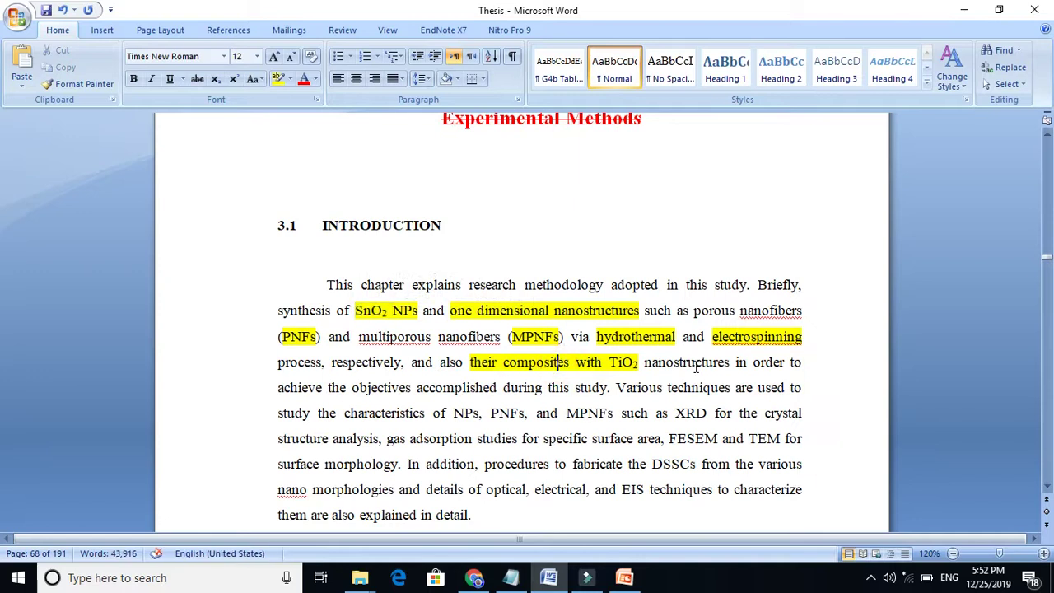
click(695, 363)
double_click(389, 385)
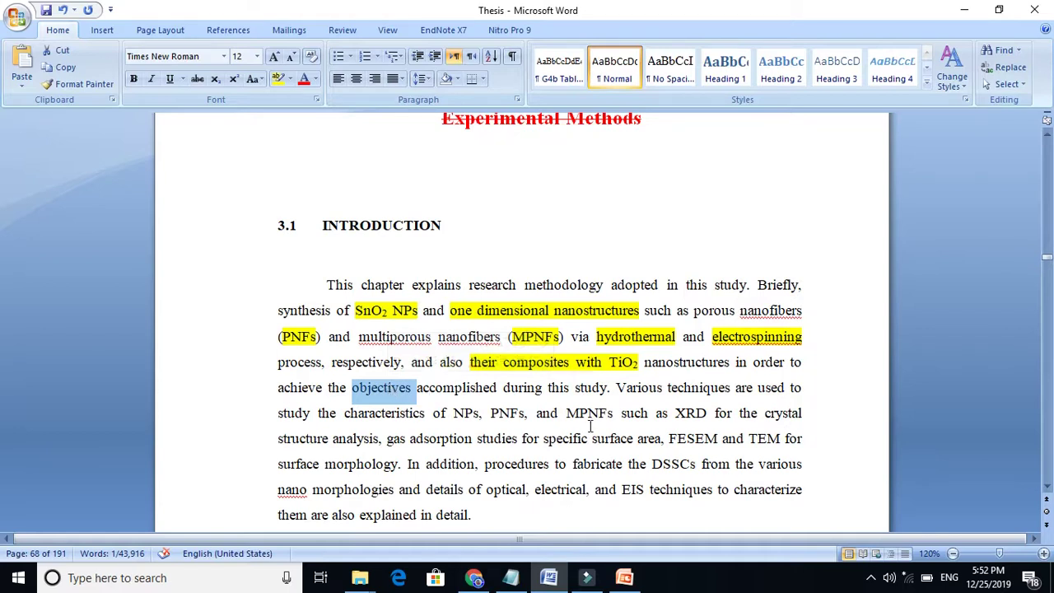
click(607, 387)
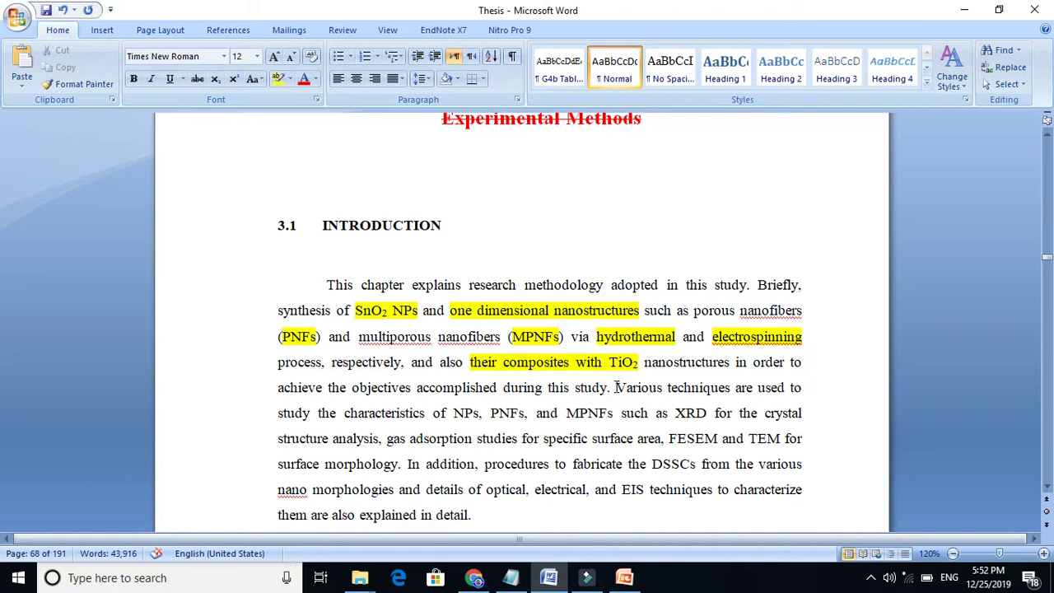
double_click(374, 310)
click(405, 311)
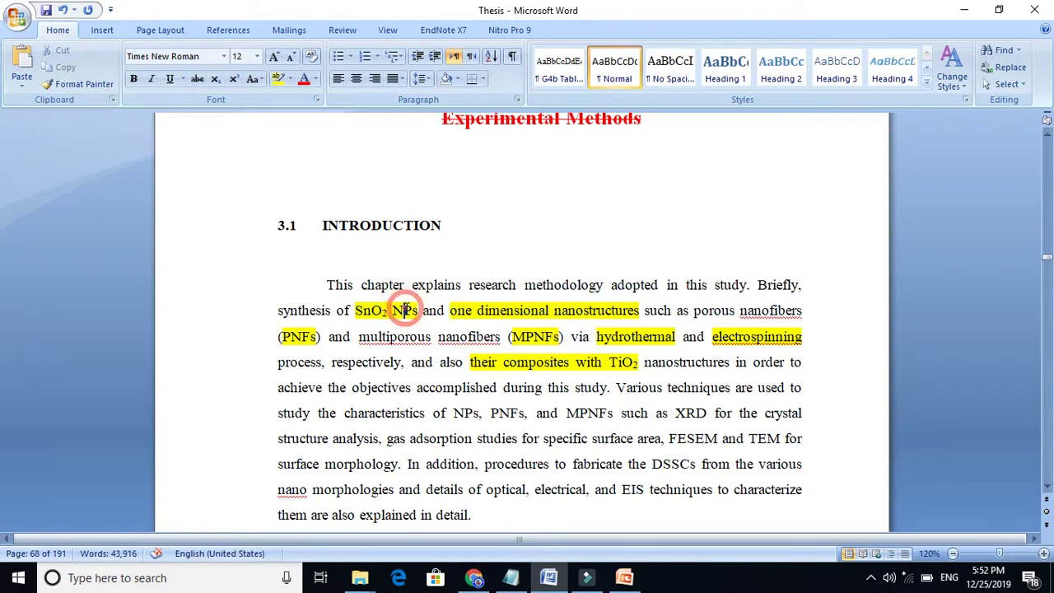
click(357, 310)
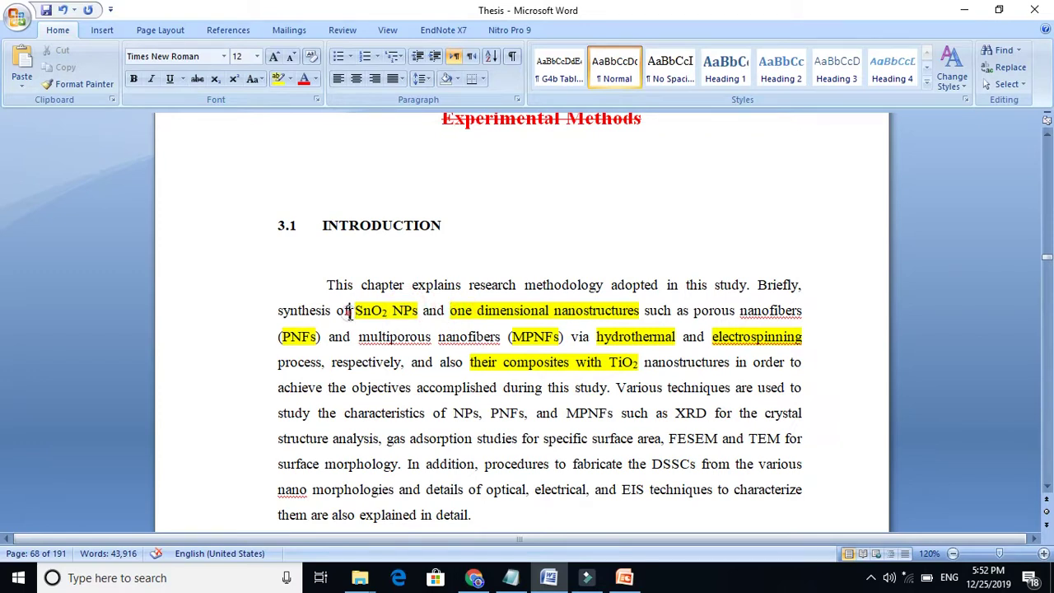
double_click(360, 311)
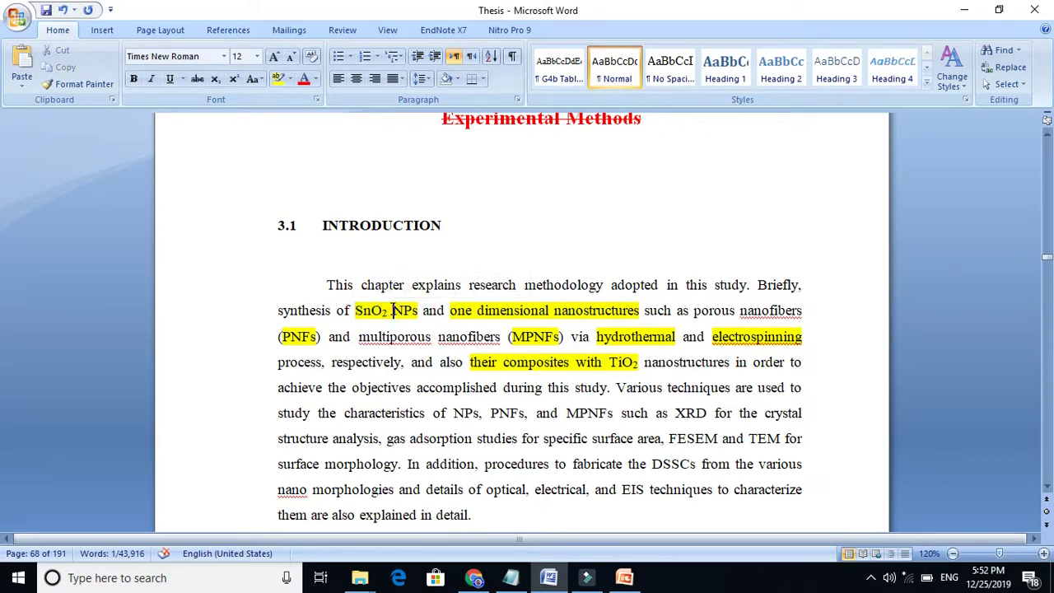
double_click(392, 310)
click(368, 313)
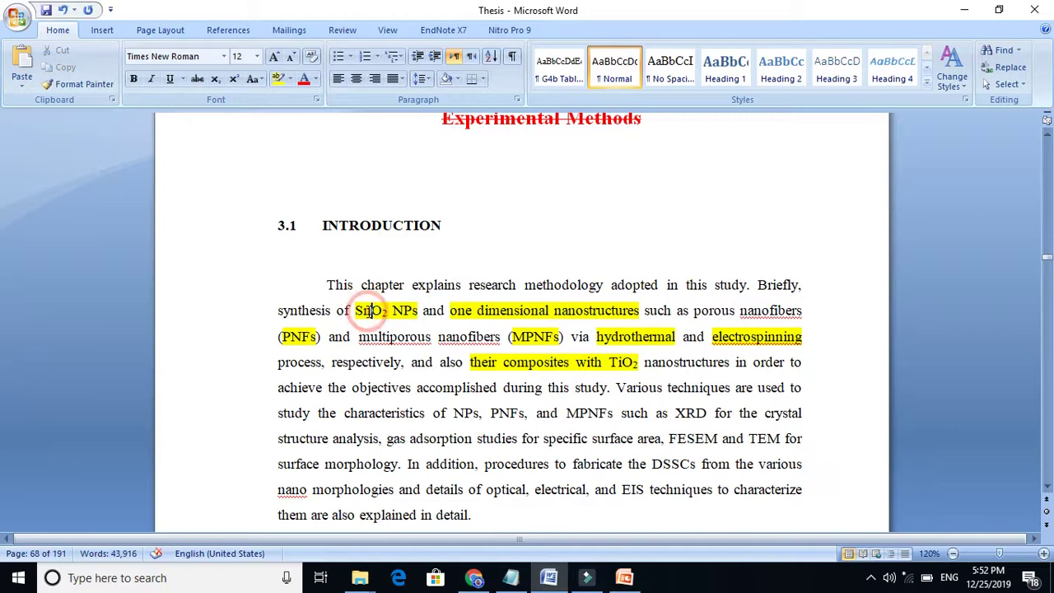
double_click(368, 312)
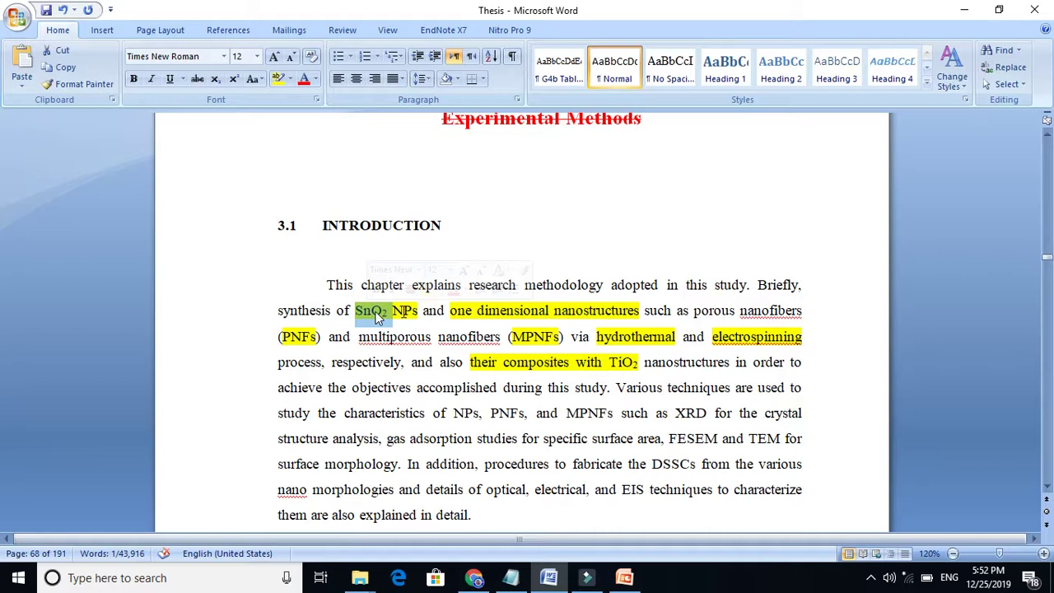
click(657, 361)
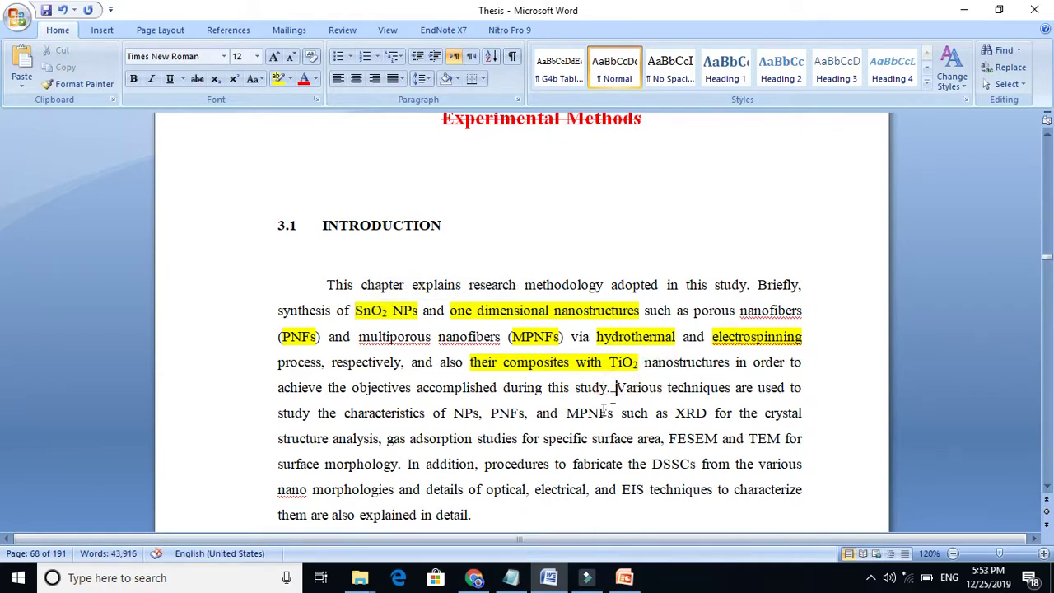
Read the sentence beginning "Various techniques are used to study the characteristics" and compare it with the highlighted synthesis methods.
drag(617, 385, 627, 413)
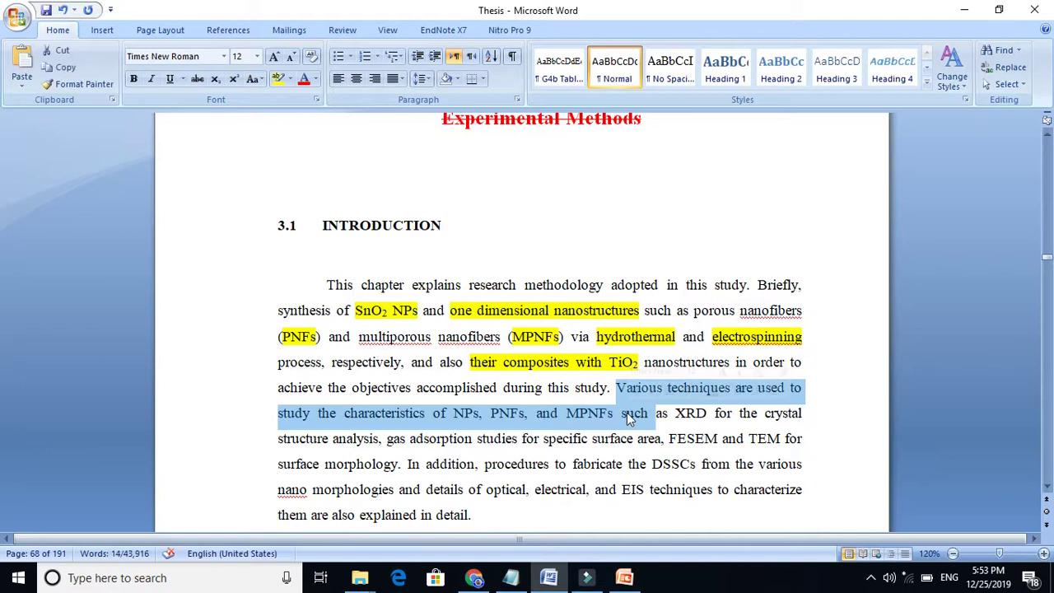
click(634, 339)
click(744, 337)
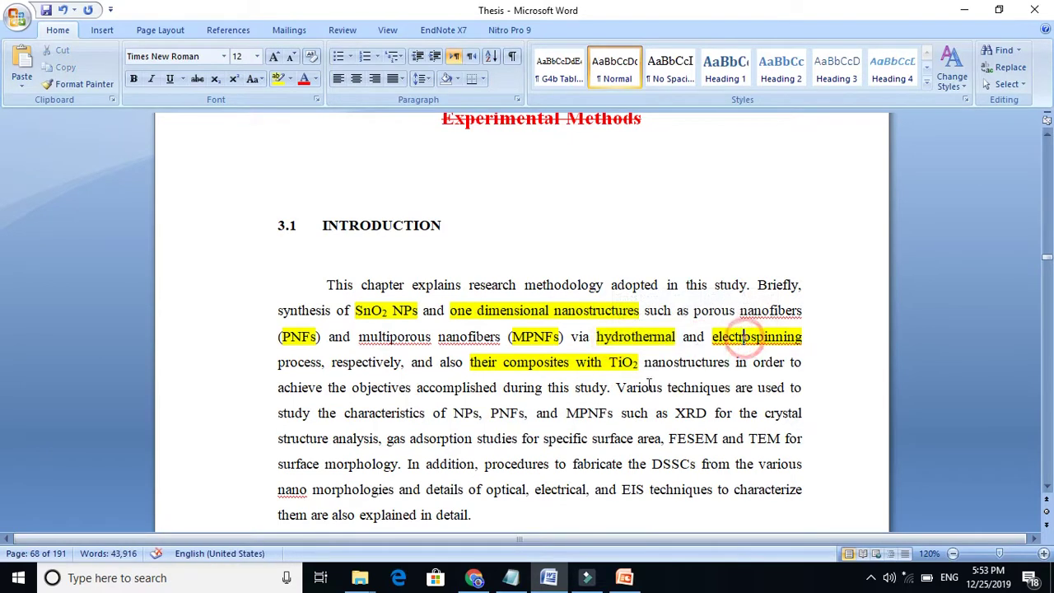
click(636, 387)
double_click(636, 387)
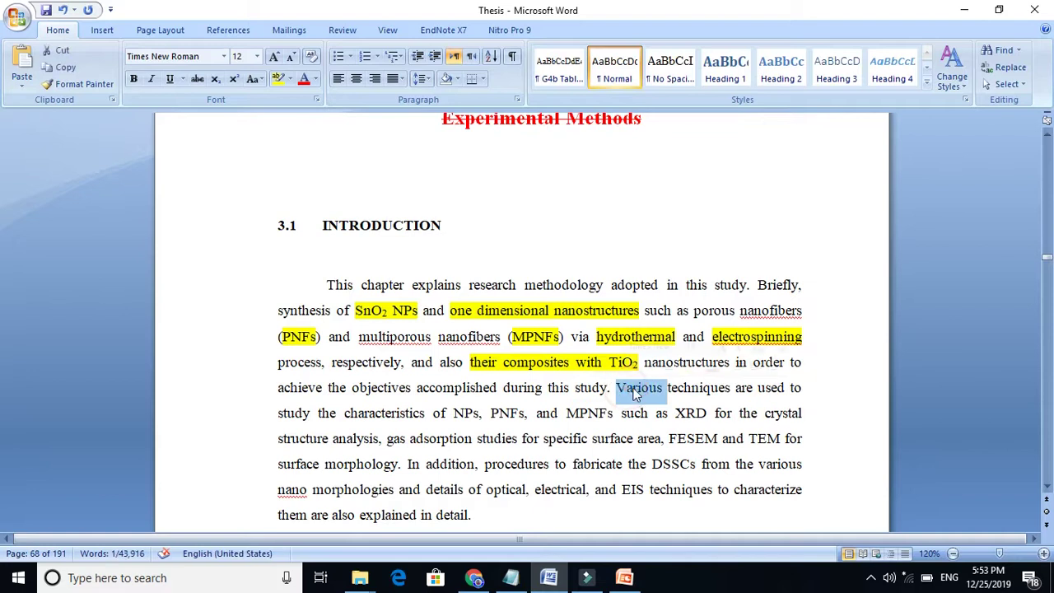
double_click(694, 387)
click(647, 386)
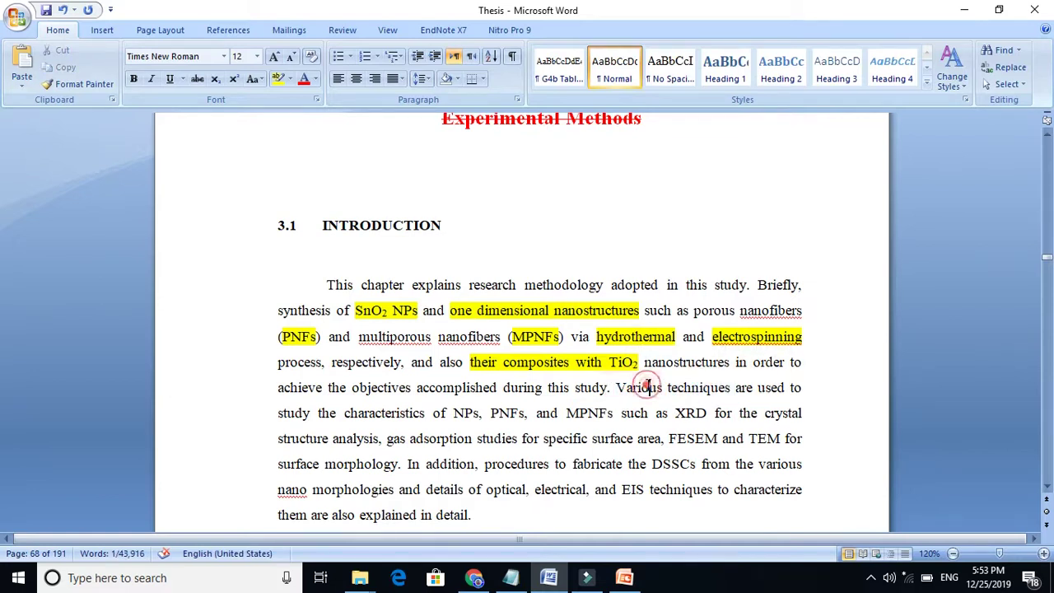
click(684, 387)
click(704, 388)
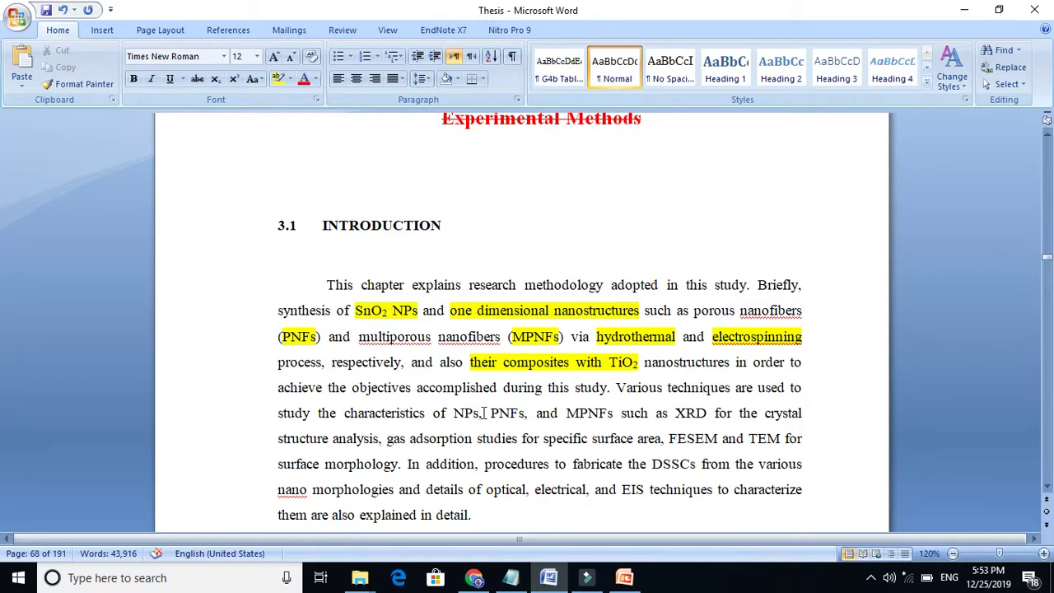
Highlight the characterization techniques "XRD" and "gas adsorption studies" in the introduction paragraph in yellow.
double_click(685, 414)
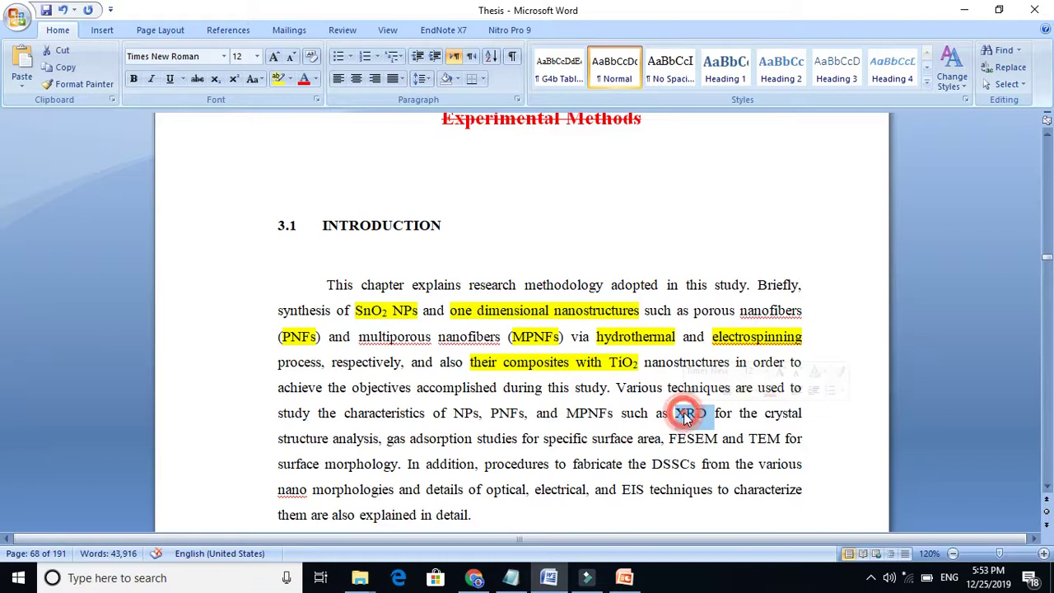
click(277, 78)
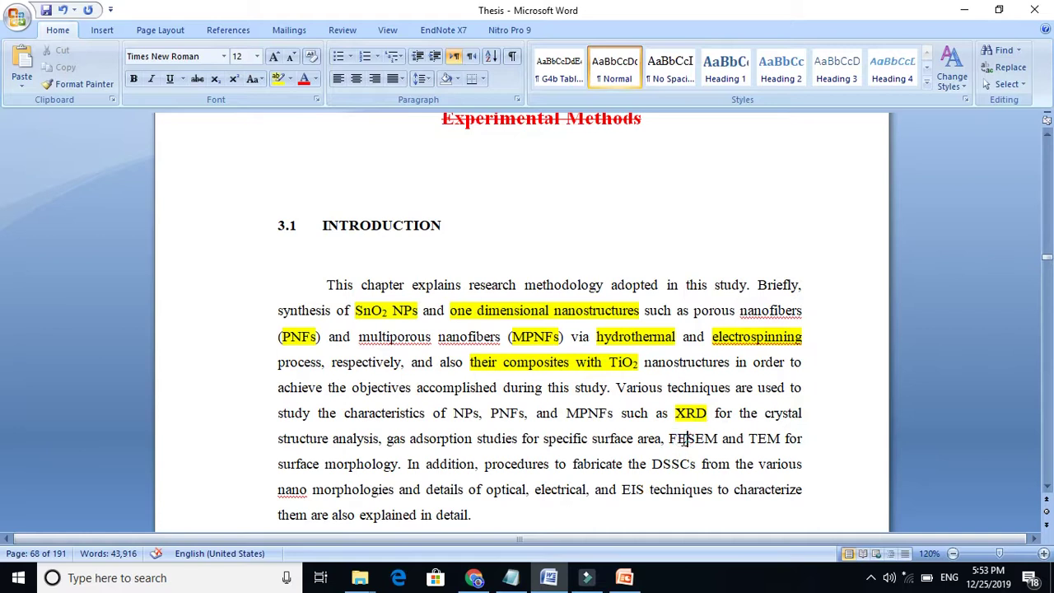
double_click(682, 439)
click(534, 437)
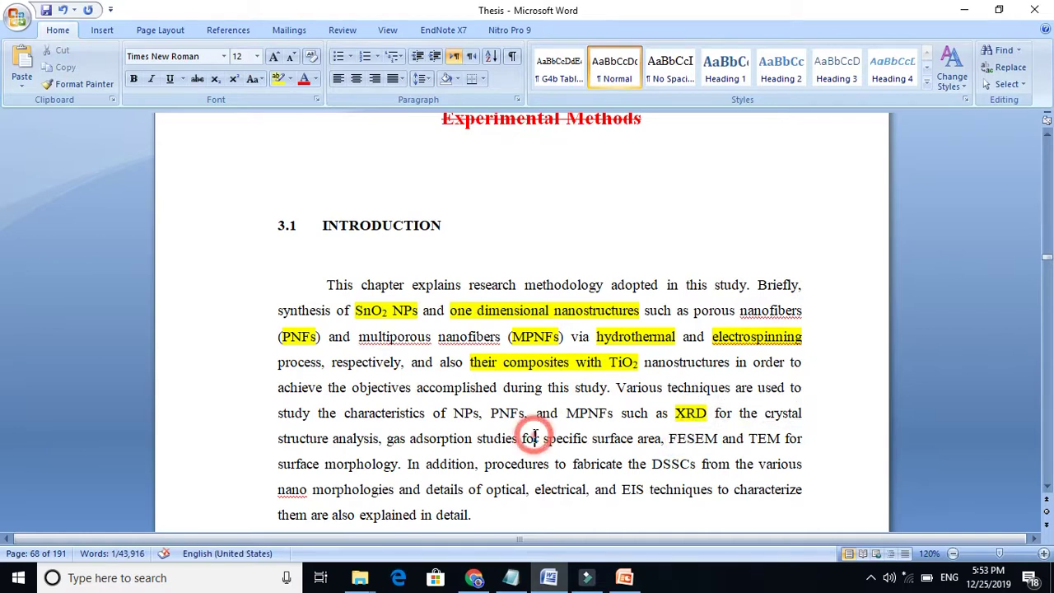
click(492, 436)
click(414, 438)
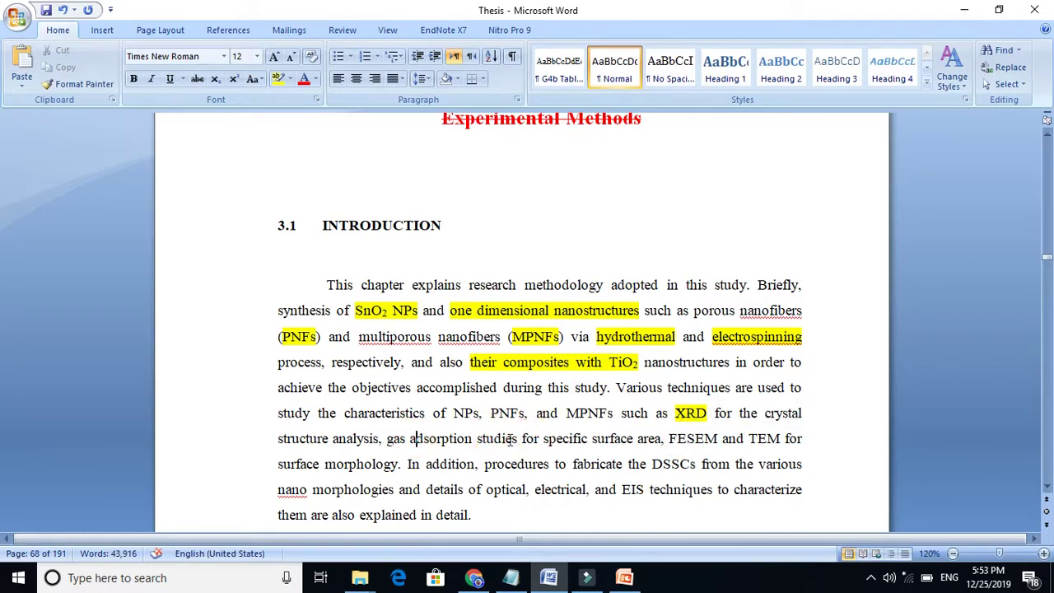
click(508, 438)
drag(388, 438, 517, 439)
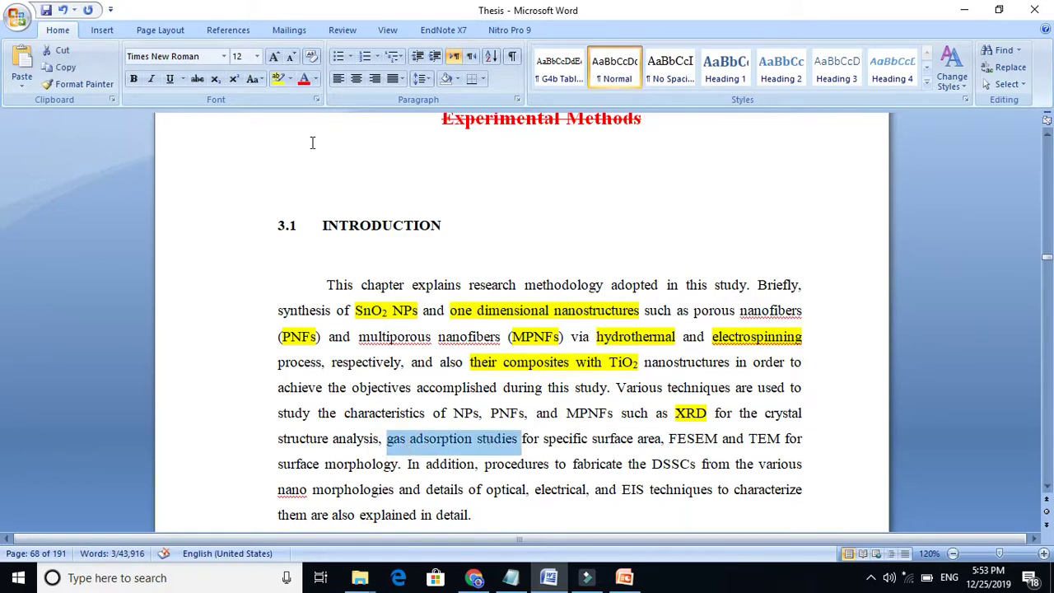
click(278, 79)
key(Right)
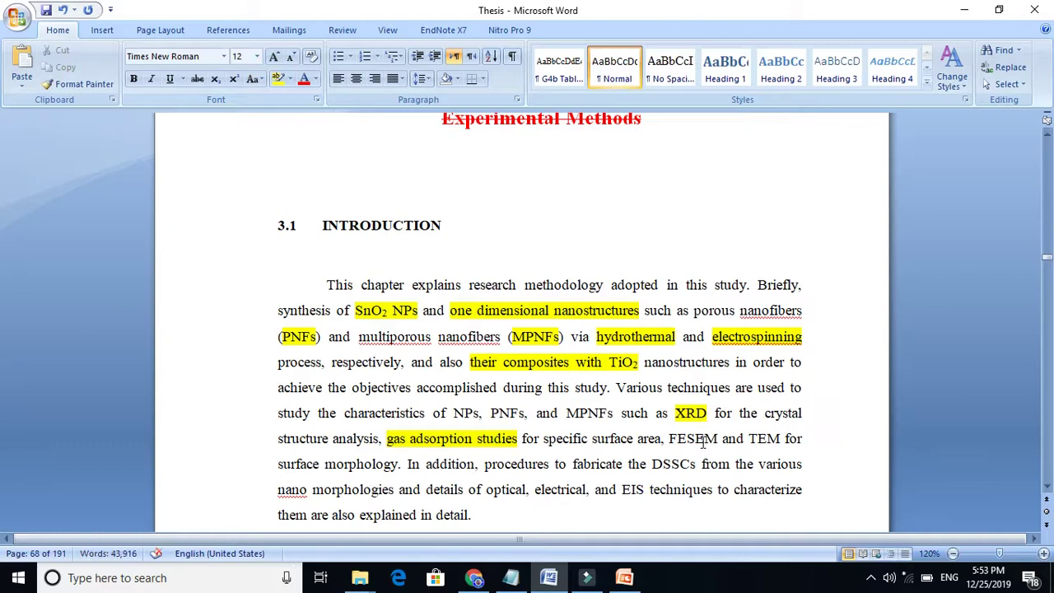
Highlight the microscopy techniques "FESEM" and "TEM" in the introduction paragraph in yellow.
double_click(696, 439)
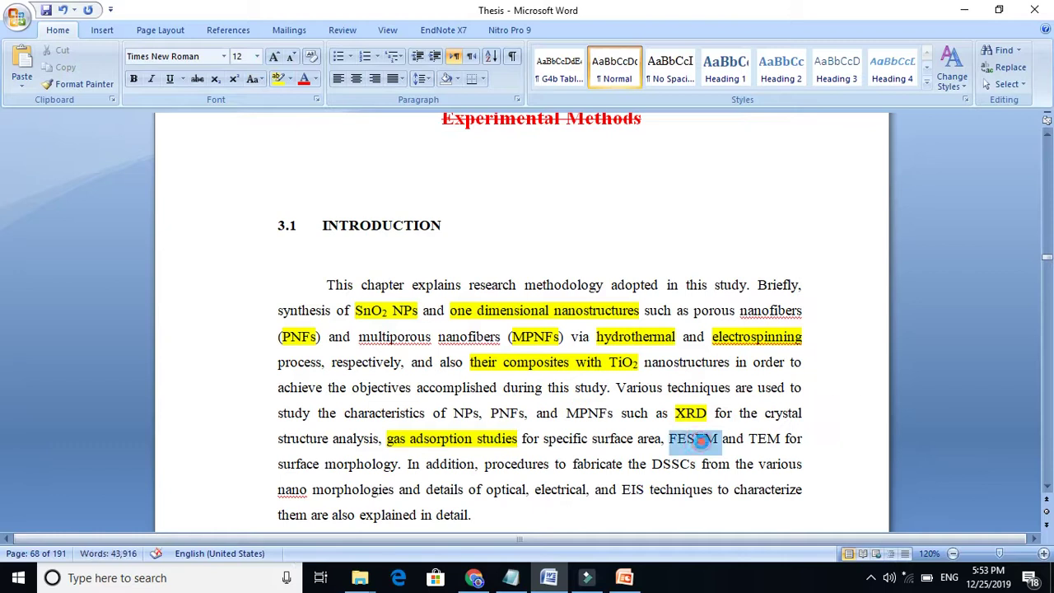
click(279, 80)
key(Right)
double_click(765, 438)
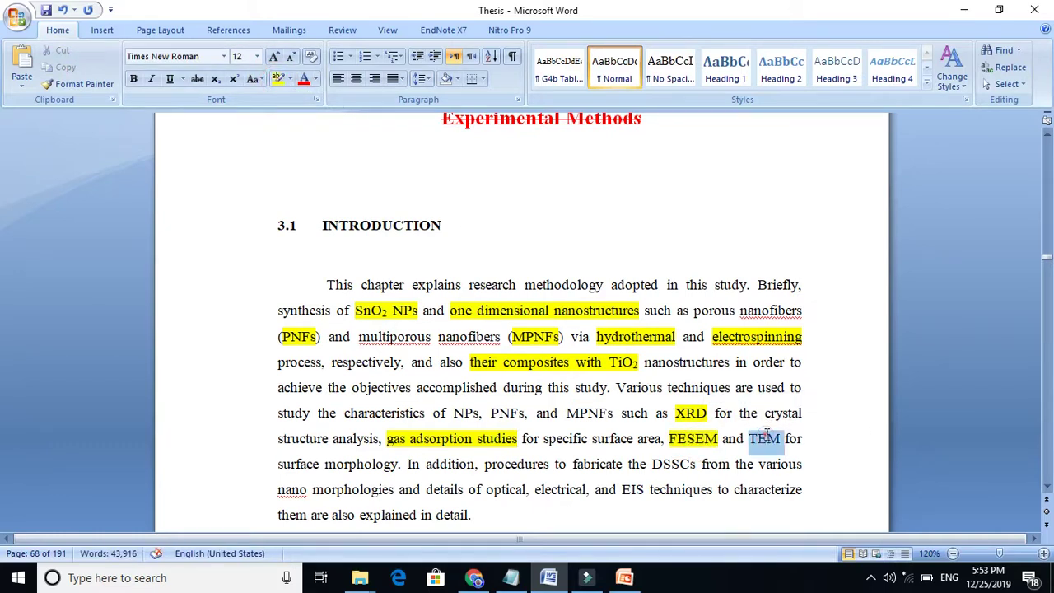
click(279, 80)
key(Right)
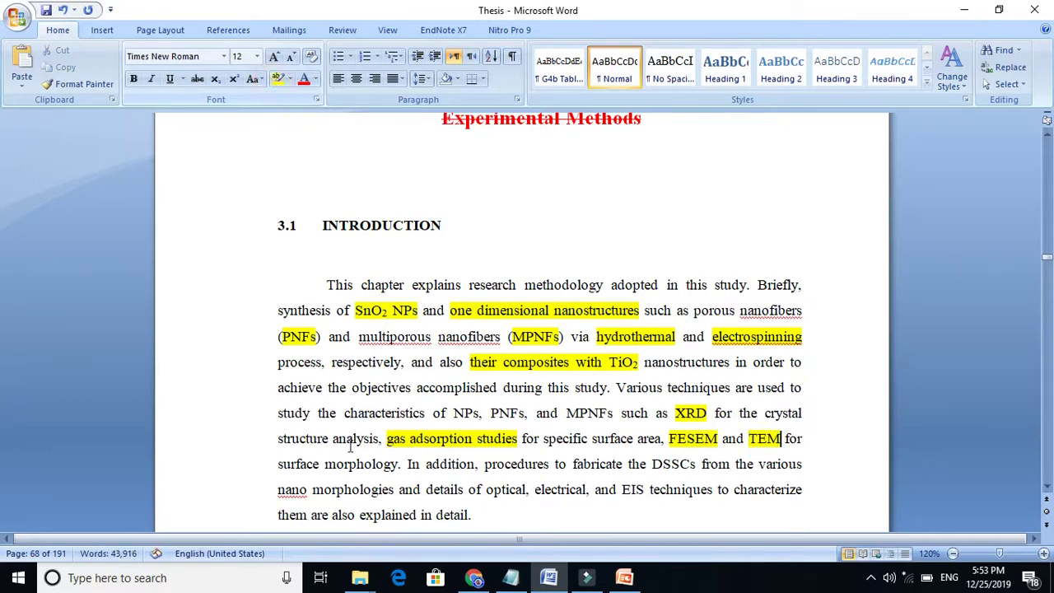
Read on from "surface morphology" to the sentence about procedures to fabricate the DSSCs.
double_click(358, 465)
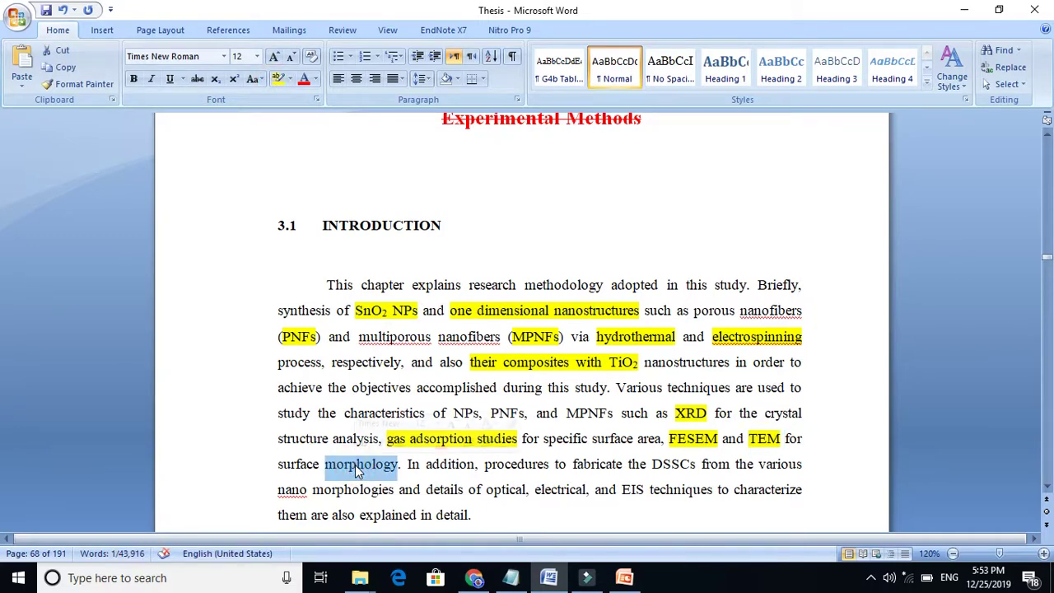
click(524, 463)
click(584, 465)
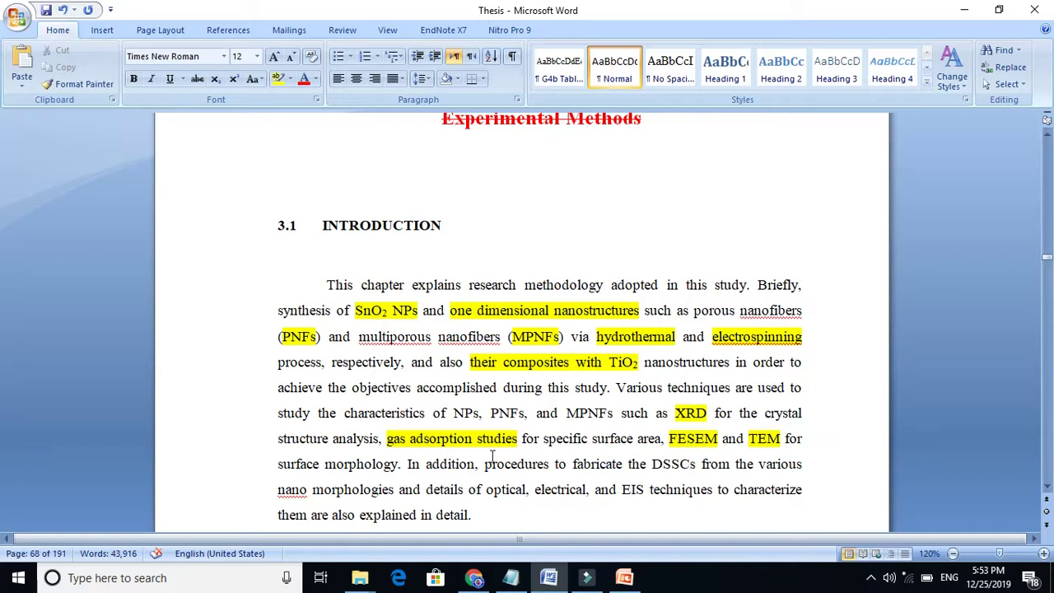
Highlight "EIS", "electrical", "optical" and the closing line "them are also explained in detail." in the introduction paragraph in yellow.
click(371, 489)
click(482, 491)
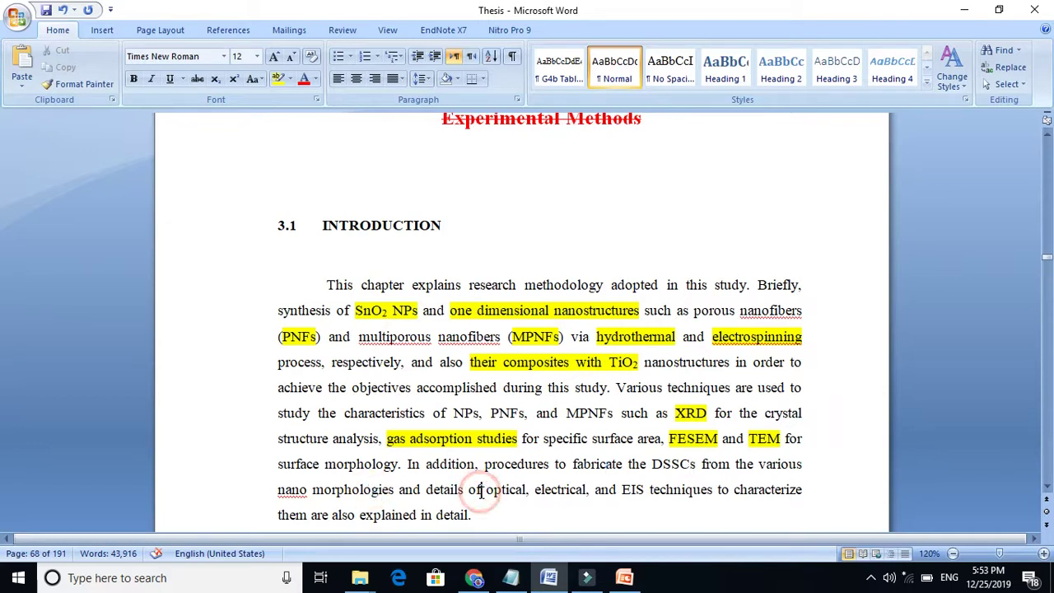
click(631, 489)
click(635, 489)
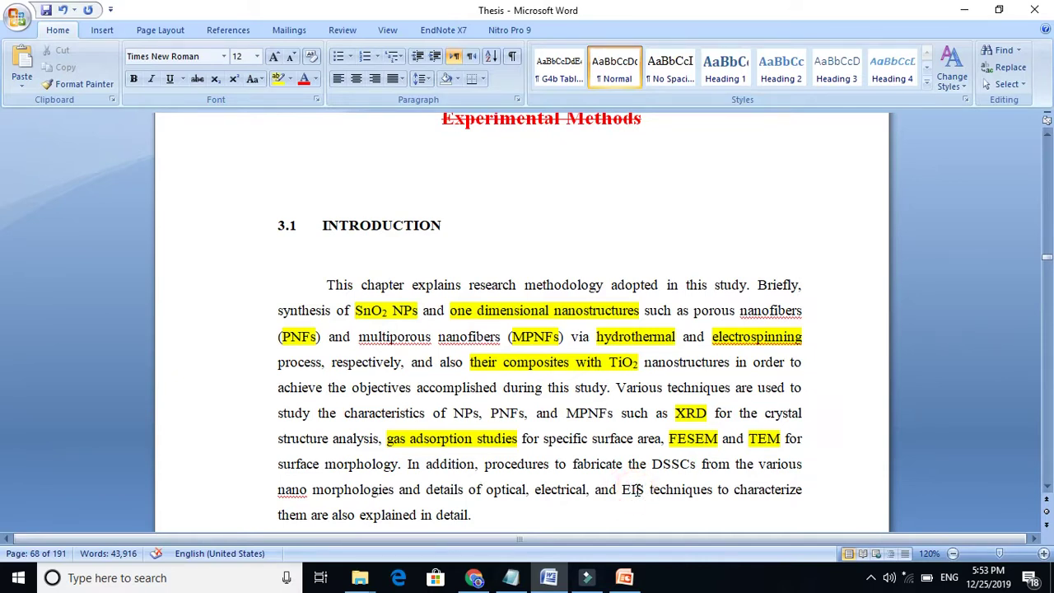
click(1045, 487)
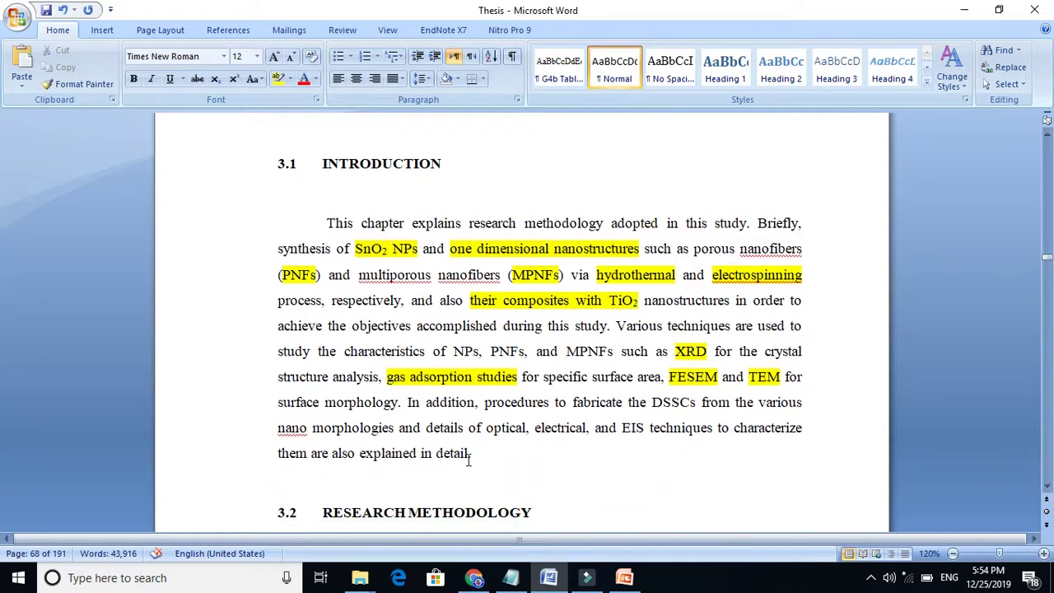
double_click(633, 427)
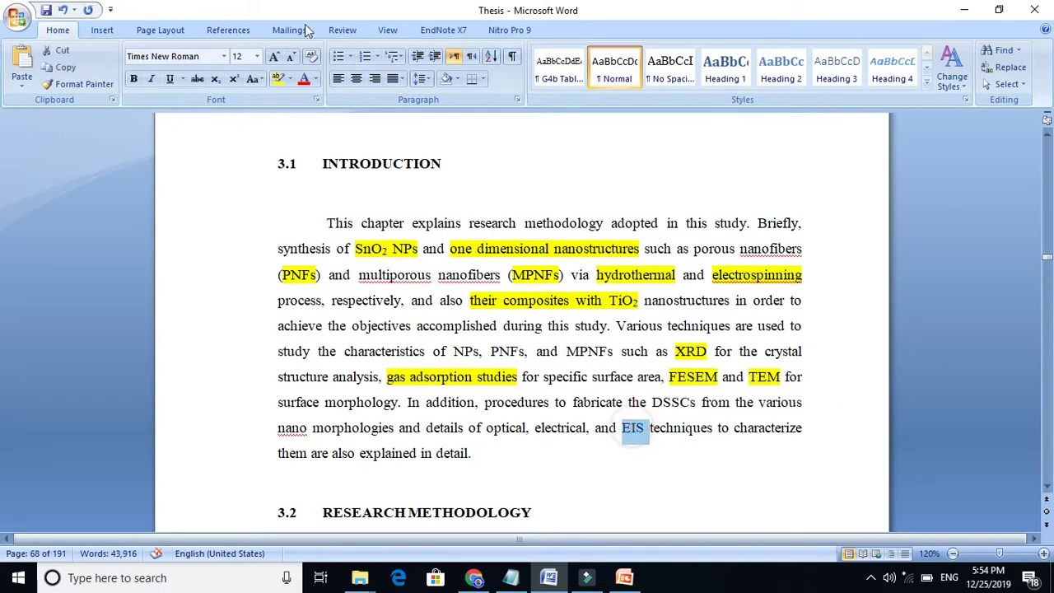
click(278, 78)
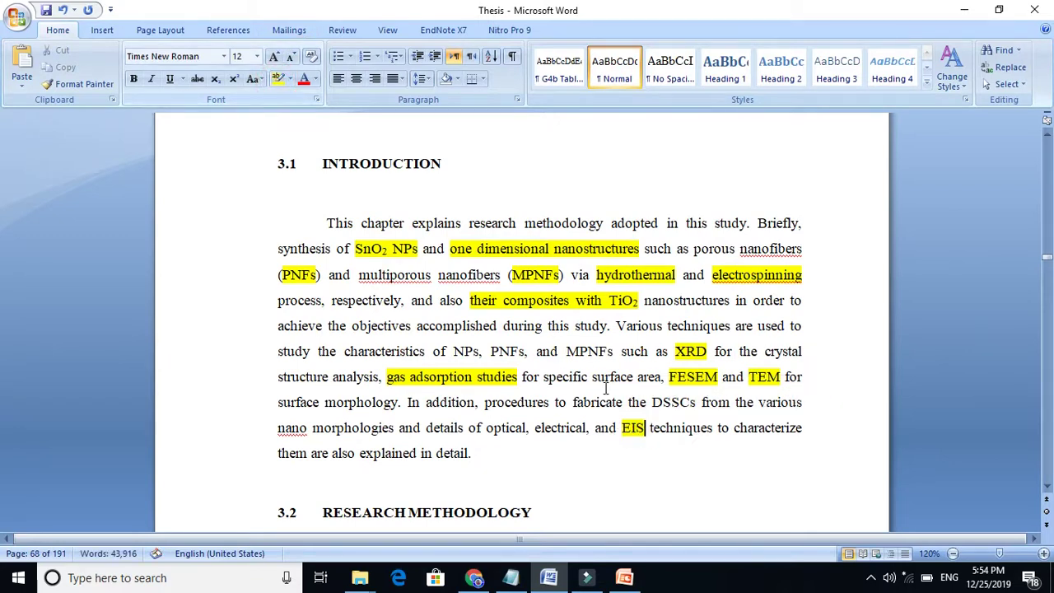
double_click(551, 427)
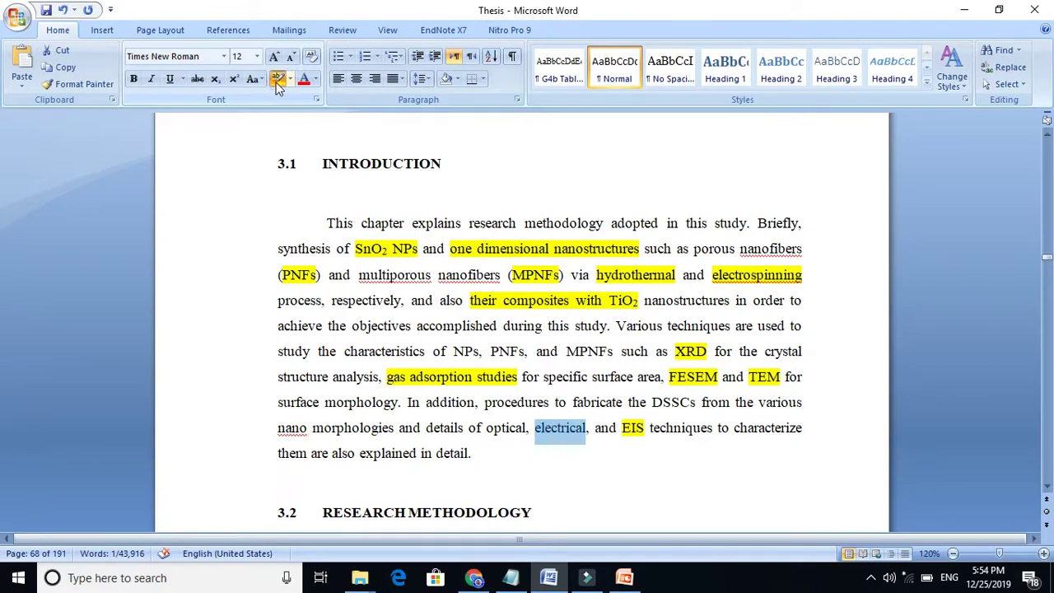
click(278, 79)
double_click(504, 428)
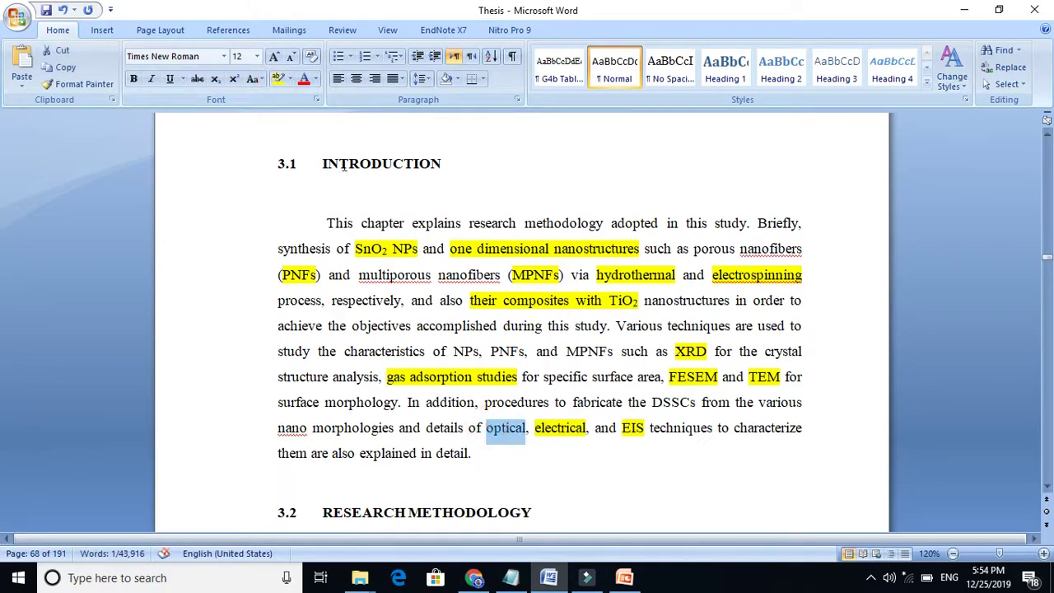
click(278, 79)
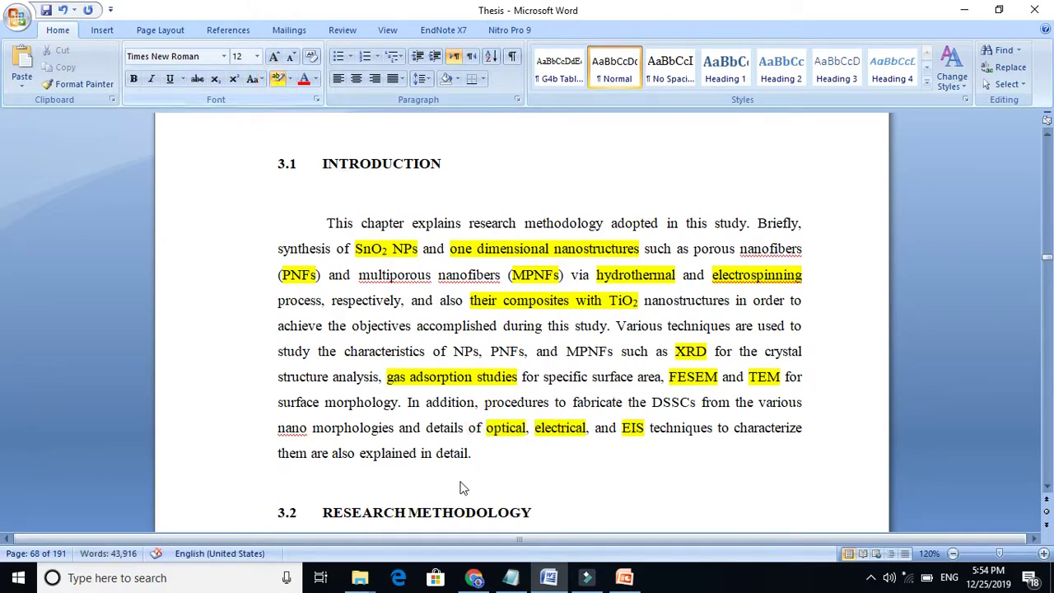
triple_click(577, 453)
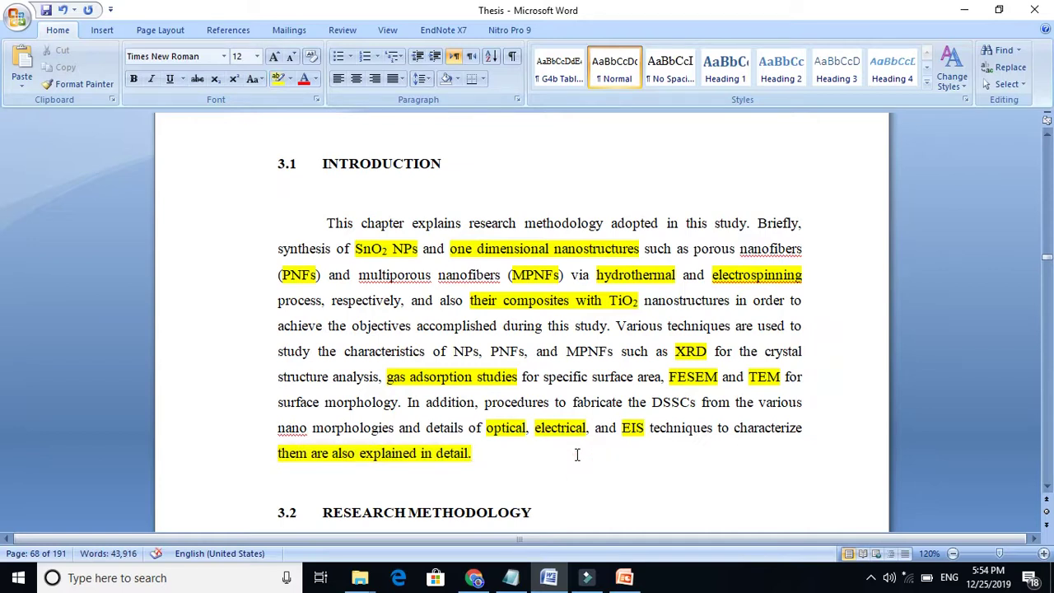
Review the electrical and EIS techniques at the end of the introduction, and return to the chapter title "MATERIALS AND METHODS".
double_click(567, 427)
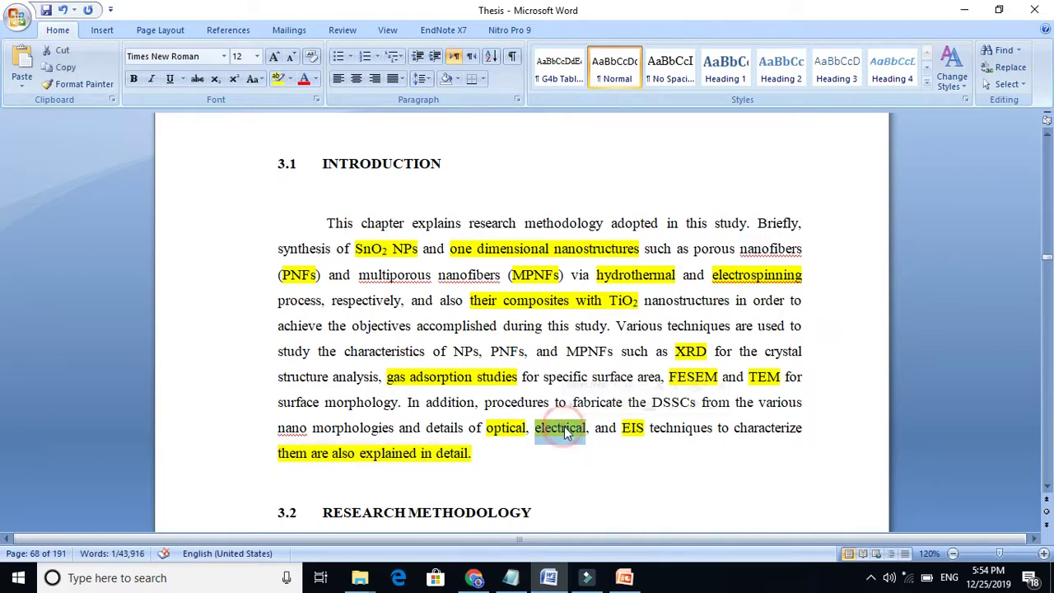
click(631, 428)
click(675, 429)
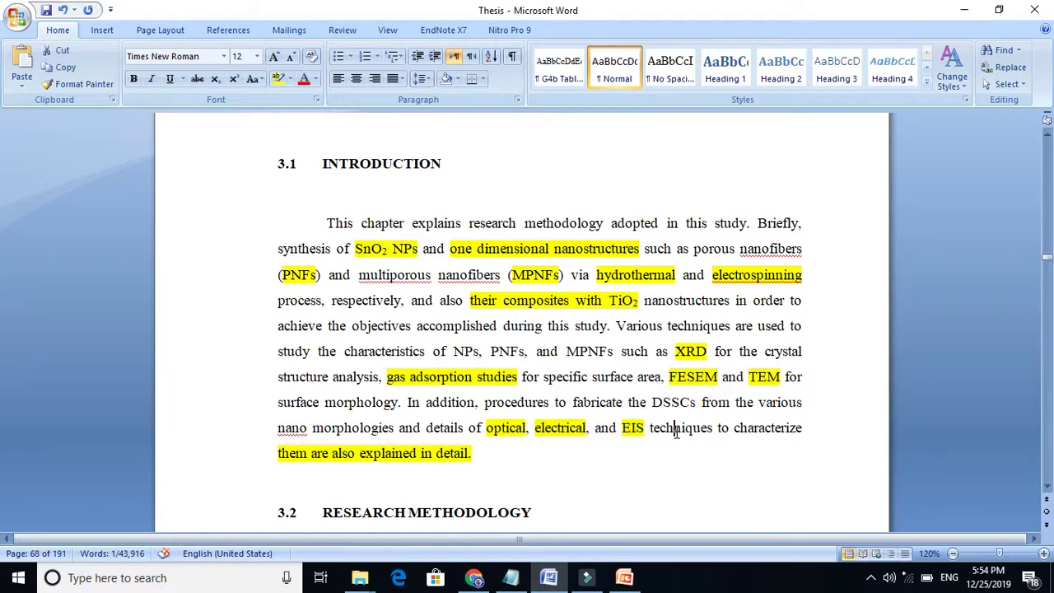
double_click(624, 429)
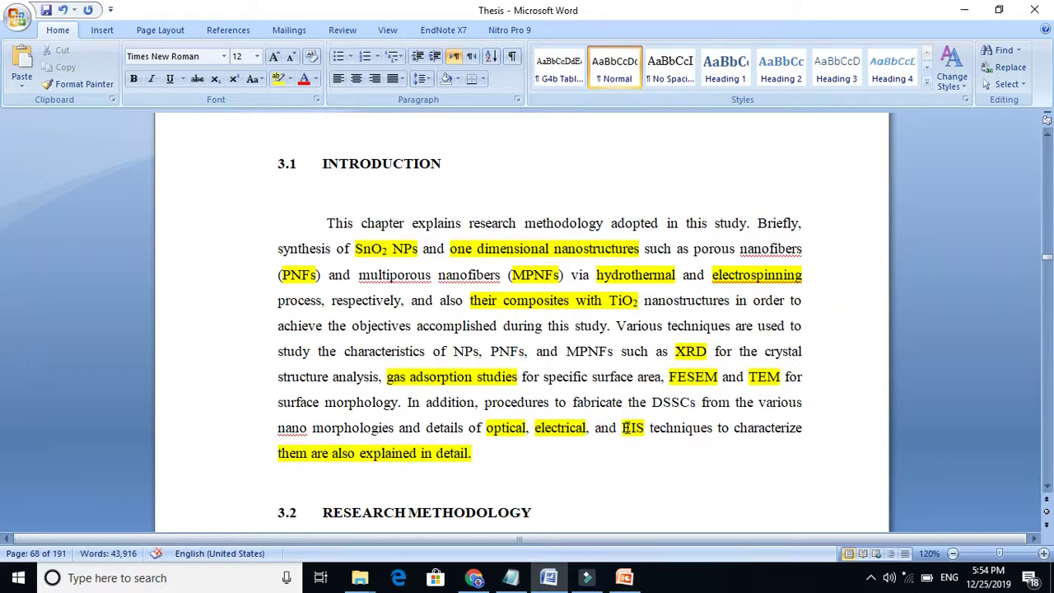
double_click(630, 429)
click(687, 430)
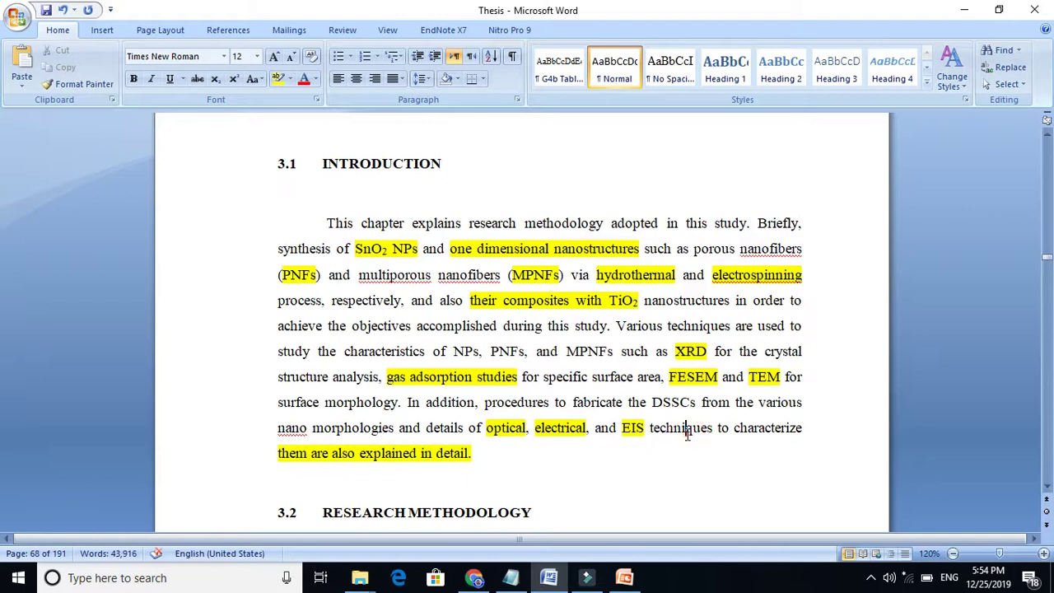
click(635, 430)
click(1047, 134)
click(1047, 135)
click(1046, 134)
click(1046, 134)
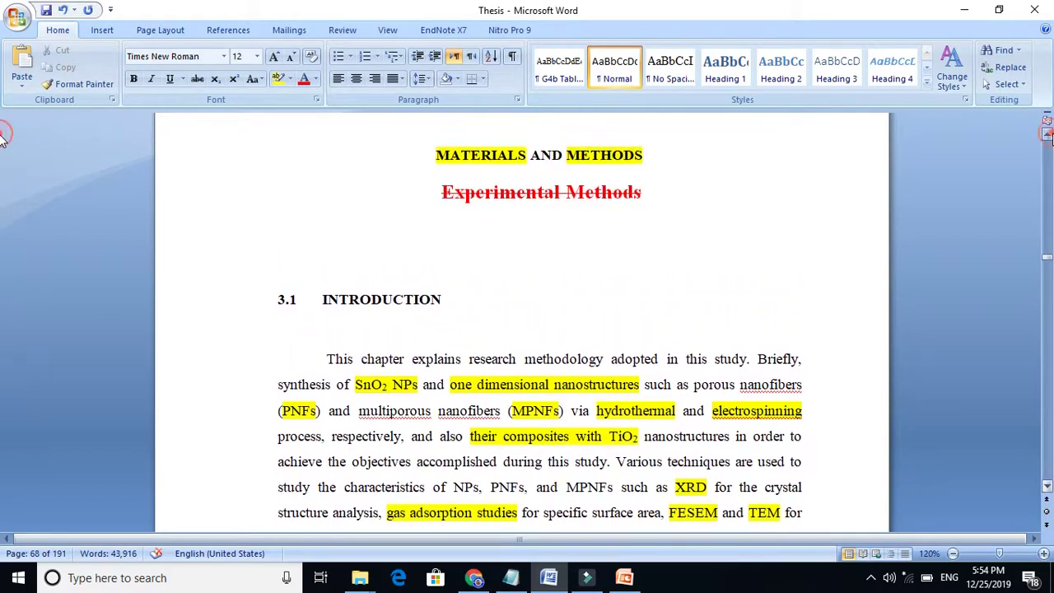